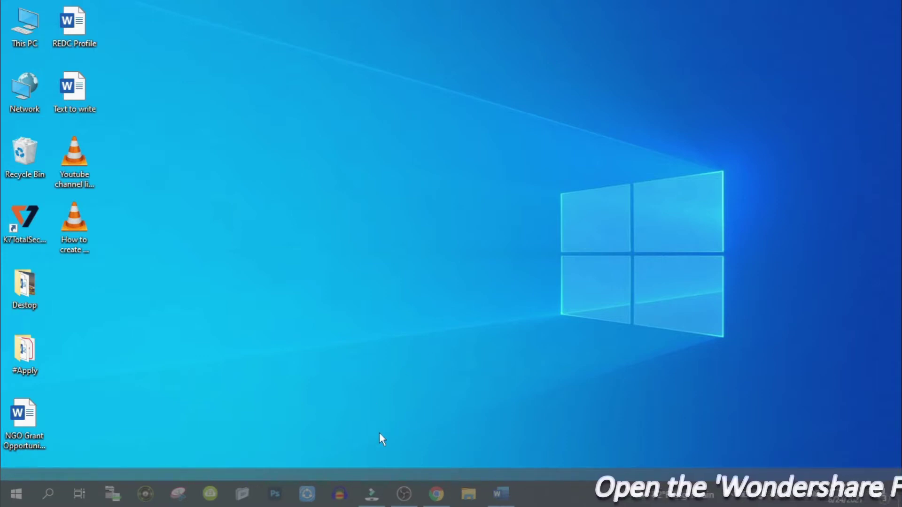
Switch to Wondershare Filmora, add the Green sample color to the timeline and return the playhead to the start.
click(371, 502)
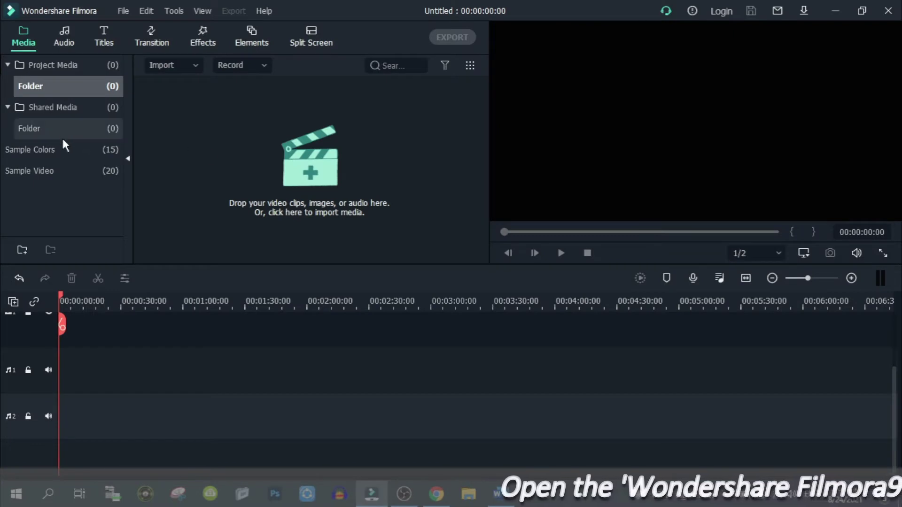
click(53, 151)
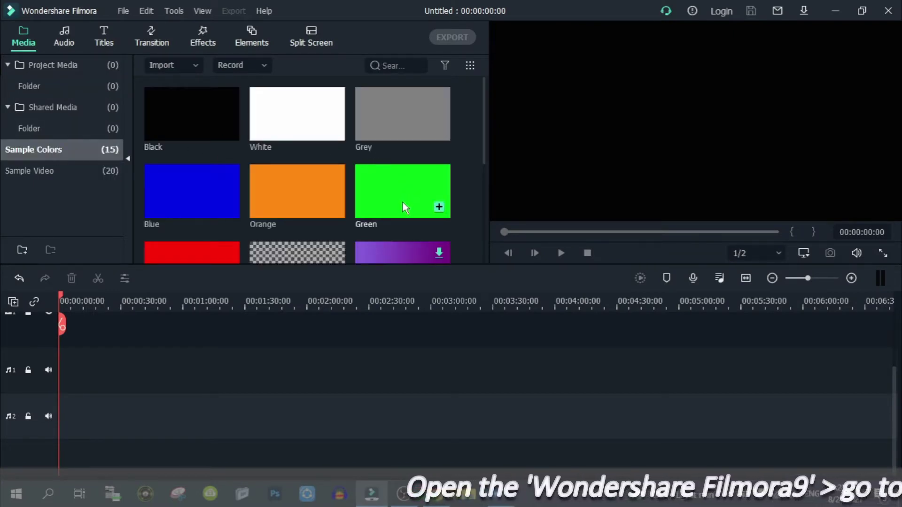
click(439, 208)
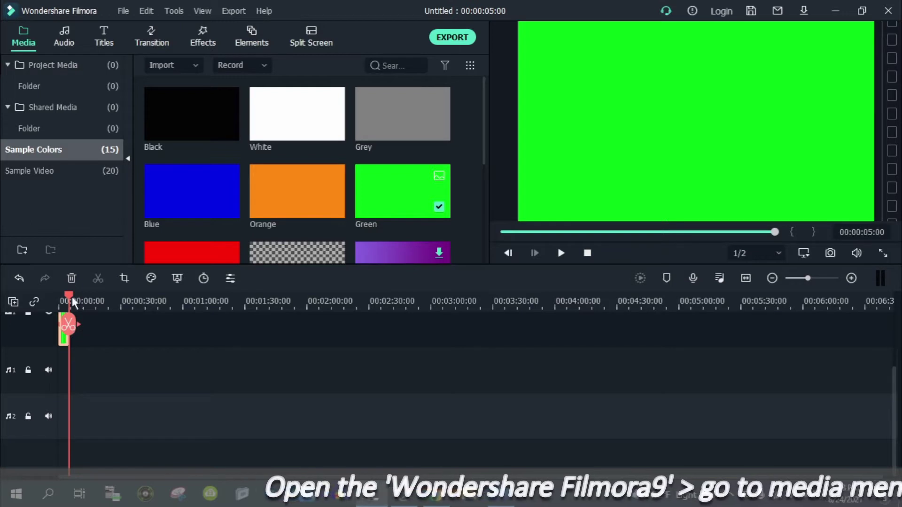
drag(69, 297, 48, 305)
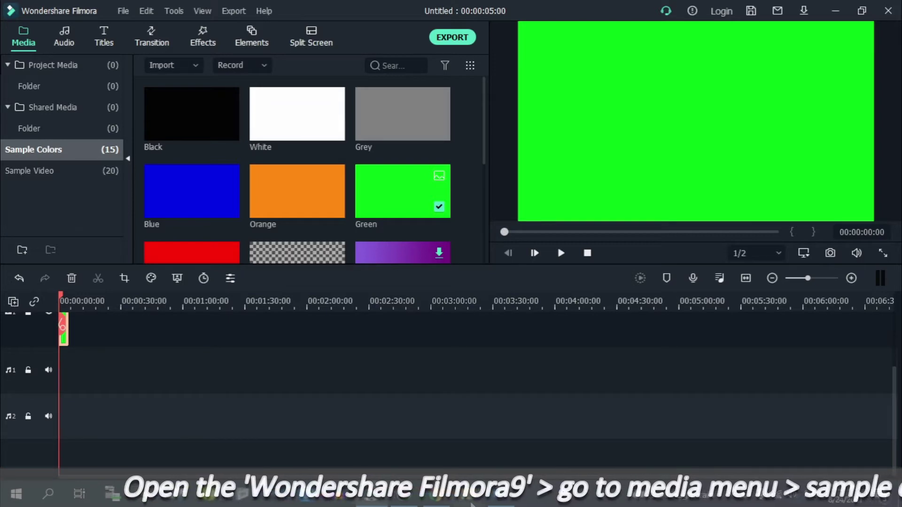
In File Explorer, check the length of the "How to link youtube videos in facebook" video in the Filmora Records folder on drive E.
click(472, 503)
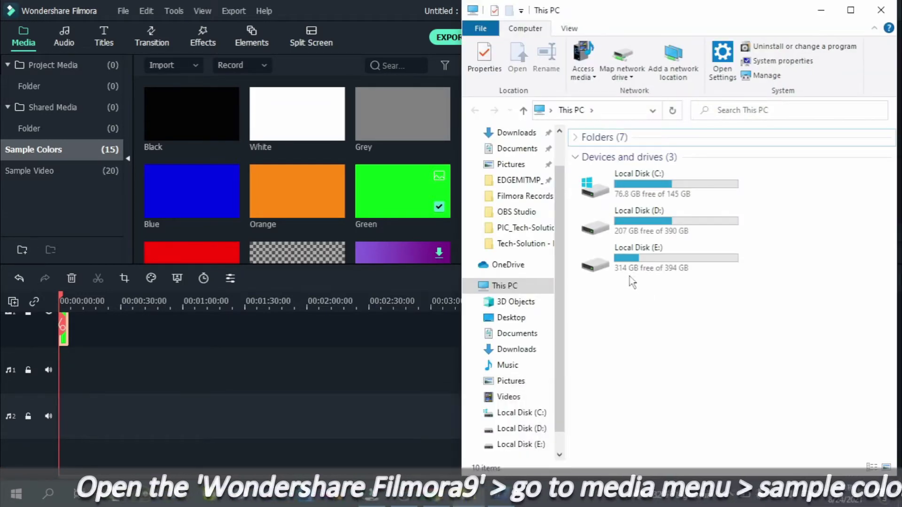
double_click(630, 265)
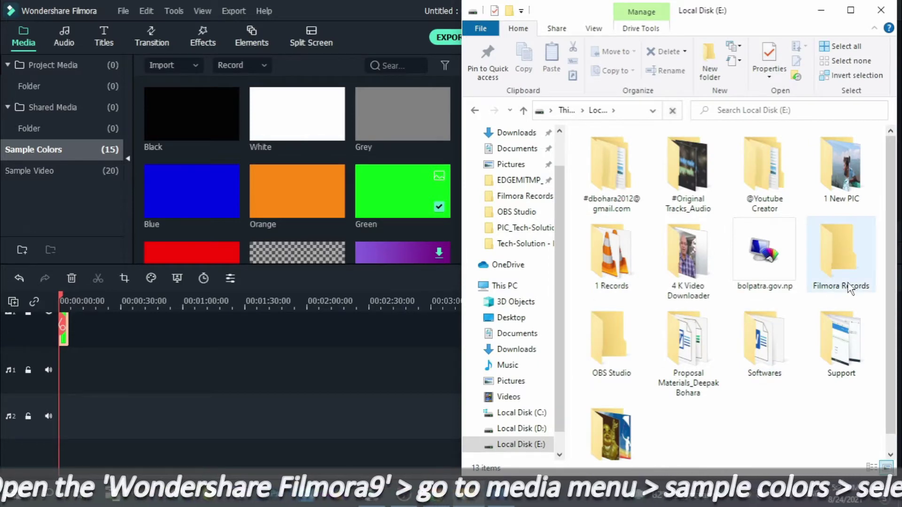
double_click(841, 264)
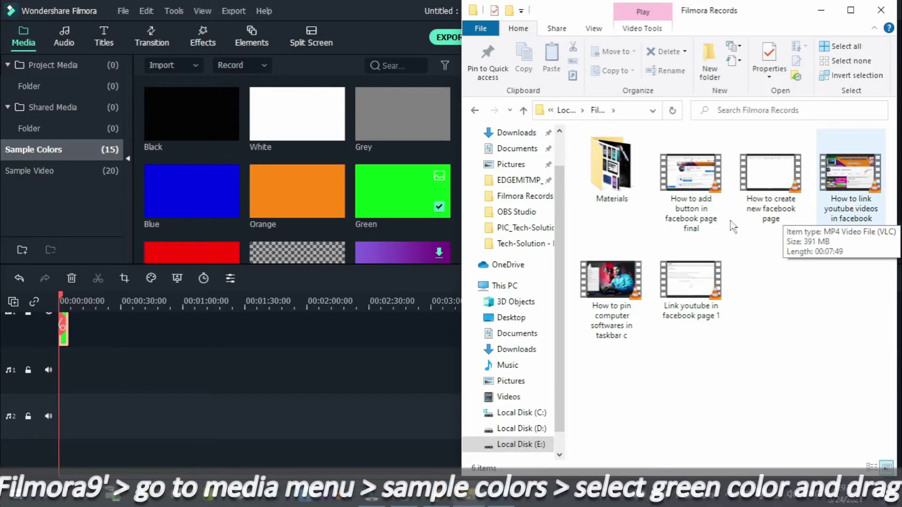
click(405, 377)
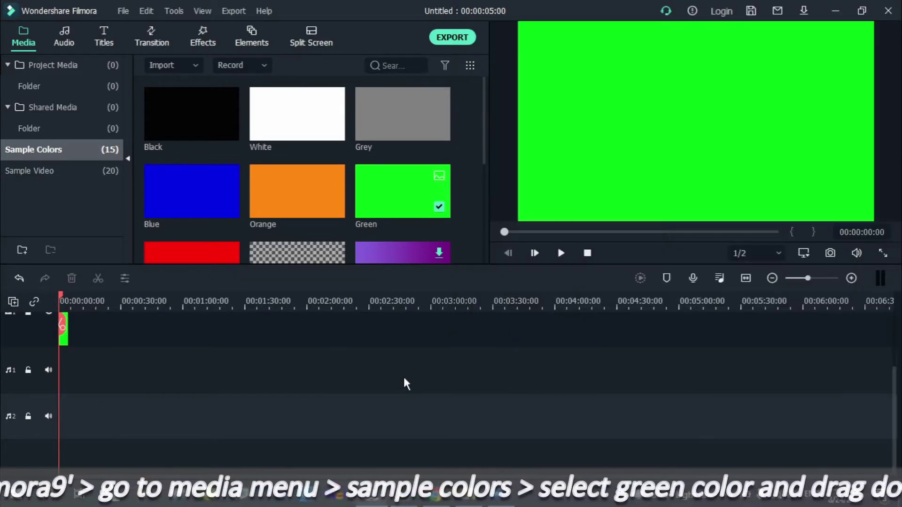
Extend the Green clip on the timeline to a duration of 00:07:49:07.
click(66, 340)
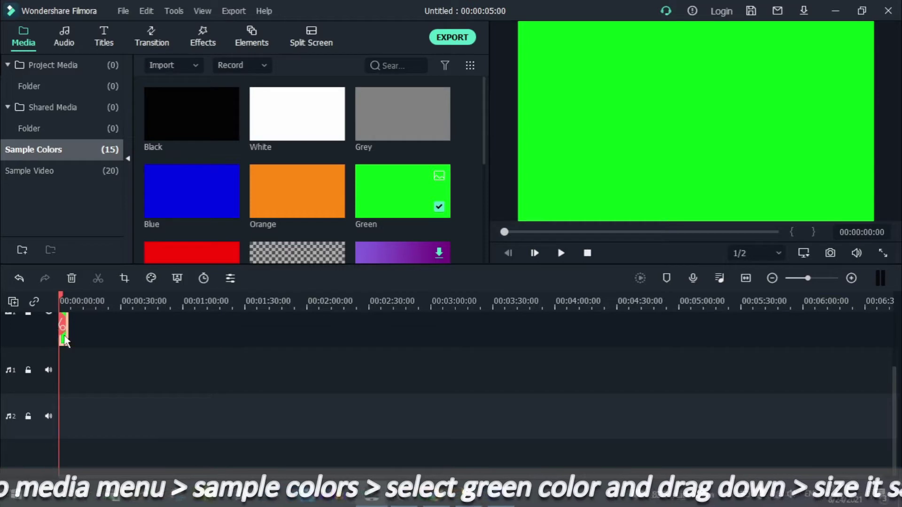
drag(67, 336, 896, 331)
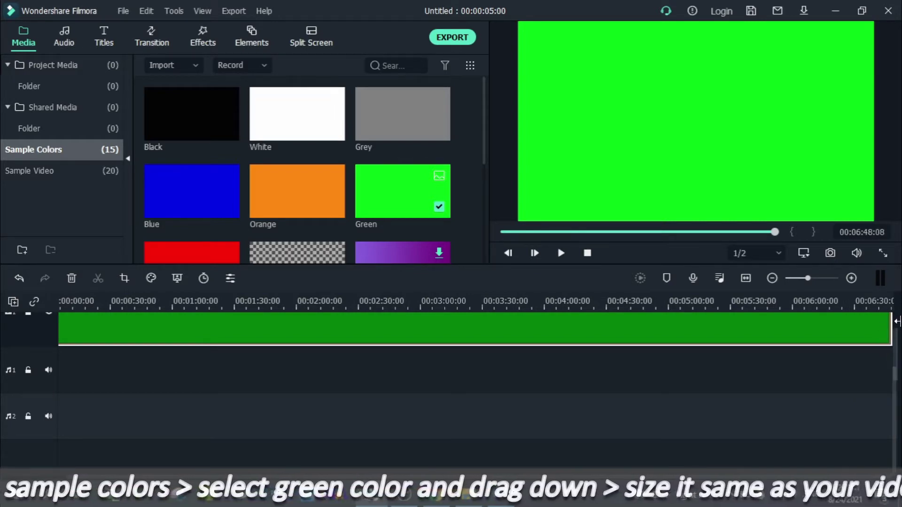
drag(897, 322, 859, 324)
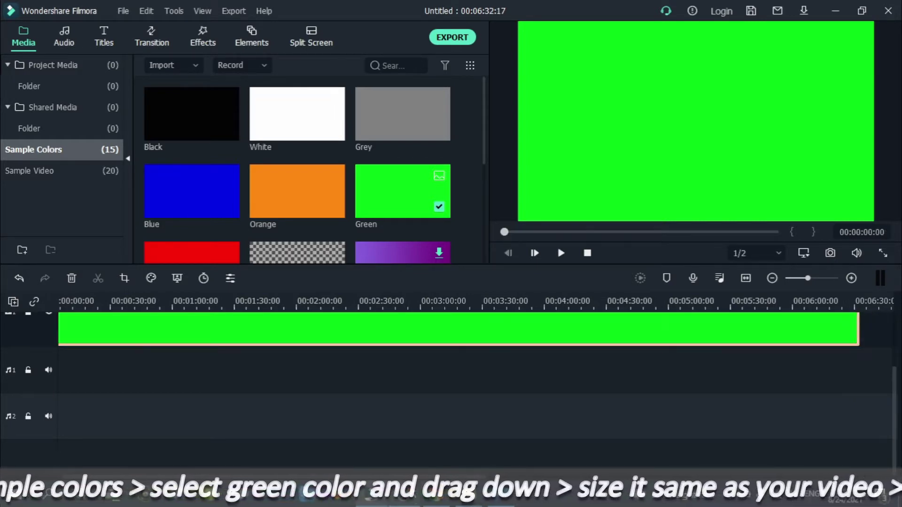
scroll(470, 329, right, 5)
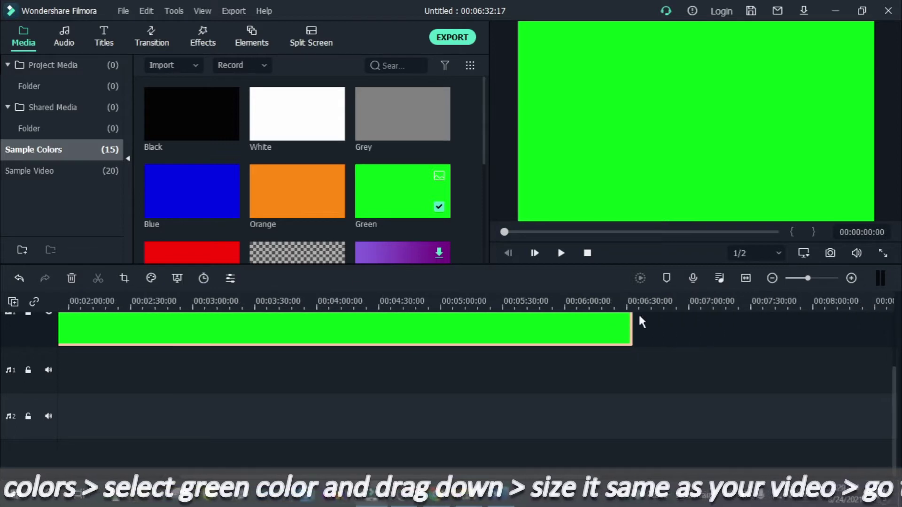
drag(632, 322, 791, 327)
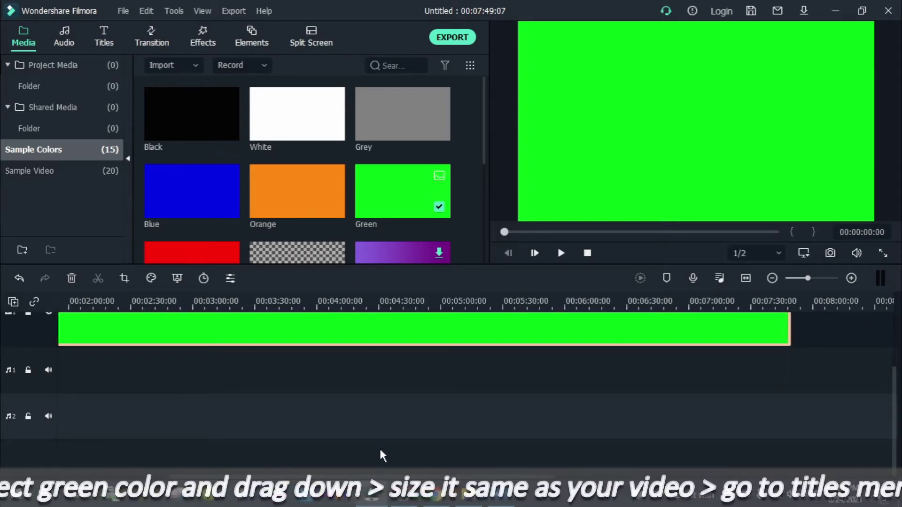
scroll(300, 480, left, 5)
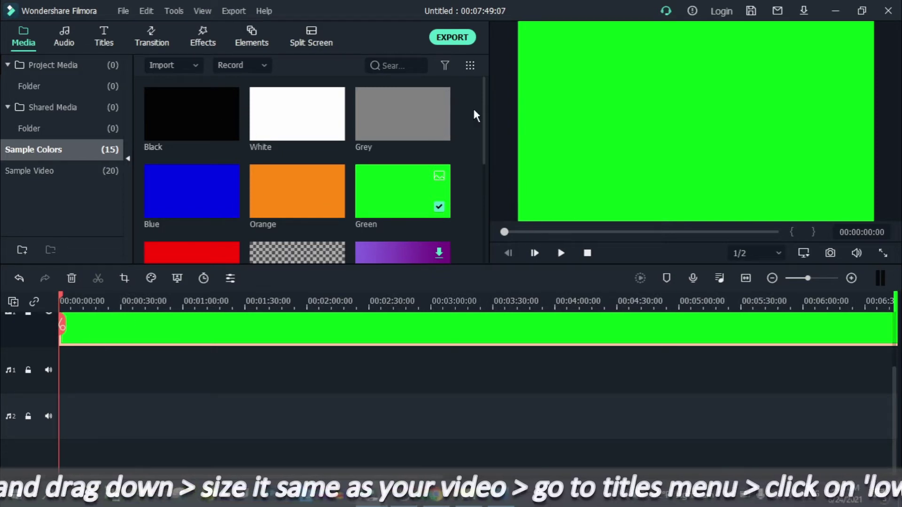
Add the Lower Third 30 title above the start of the Green clip and return the playhead to the beginning.
click(105, 37)
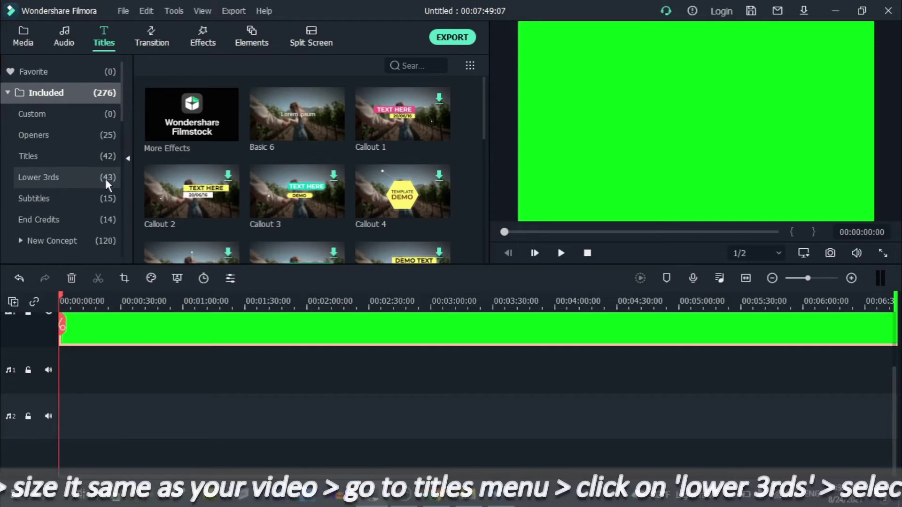
click(50, 179)
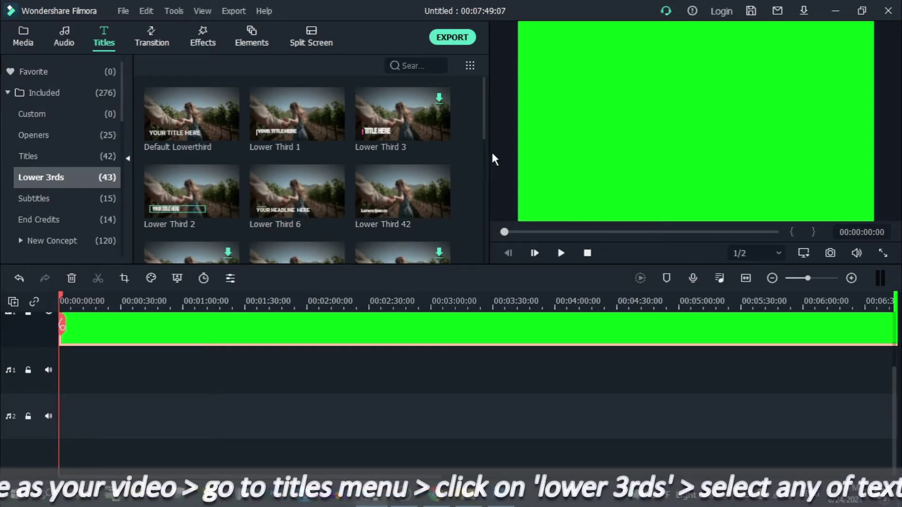
drag(484, 131, 484, 172)
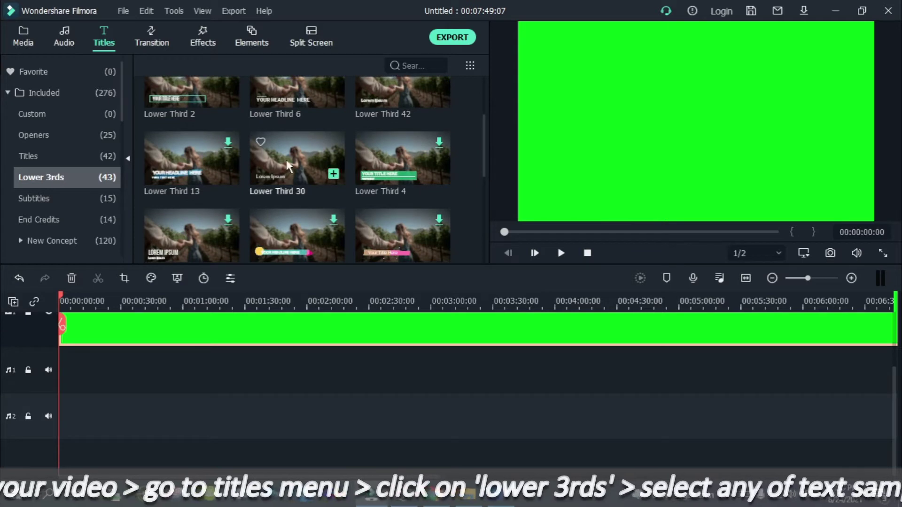
click(334, 175)
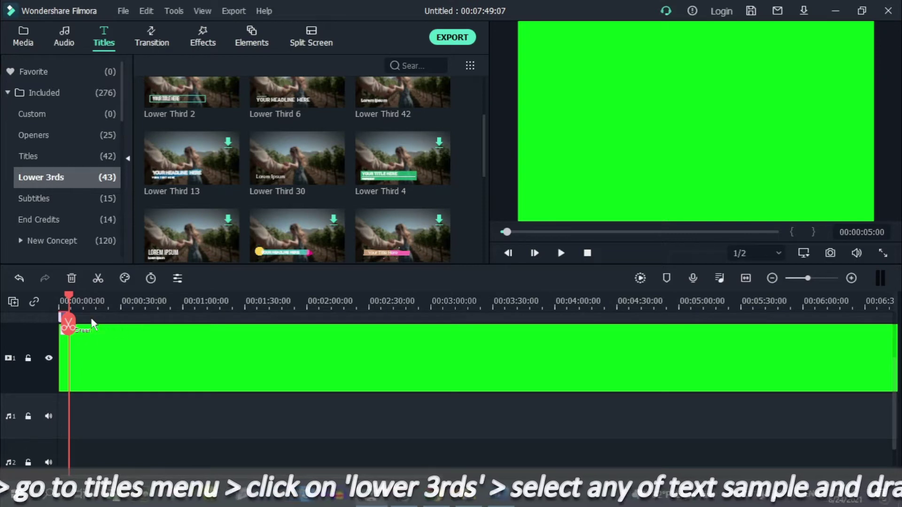
drag(70, 300, 47, 302)
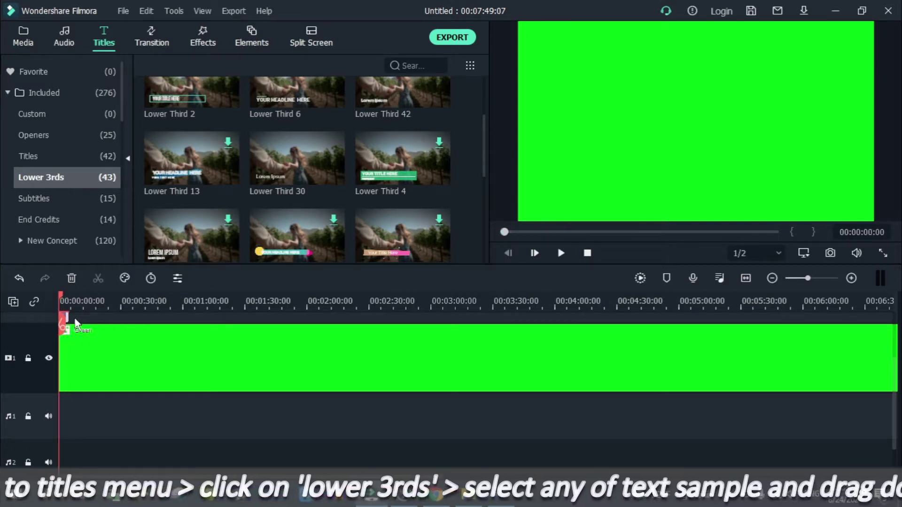
Extend the Lower Third 30 title clip so it ends together with the Green clip.
key(ctrl+equal)
drag(895, 406, 897, 368)
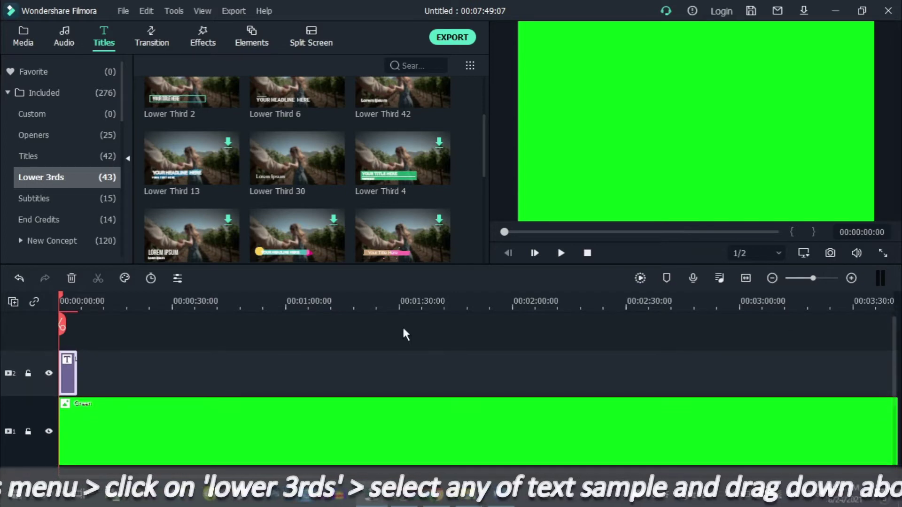
drag(76, 370, 825, 384)
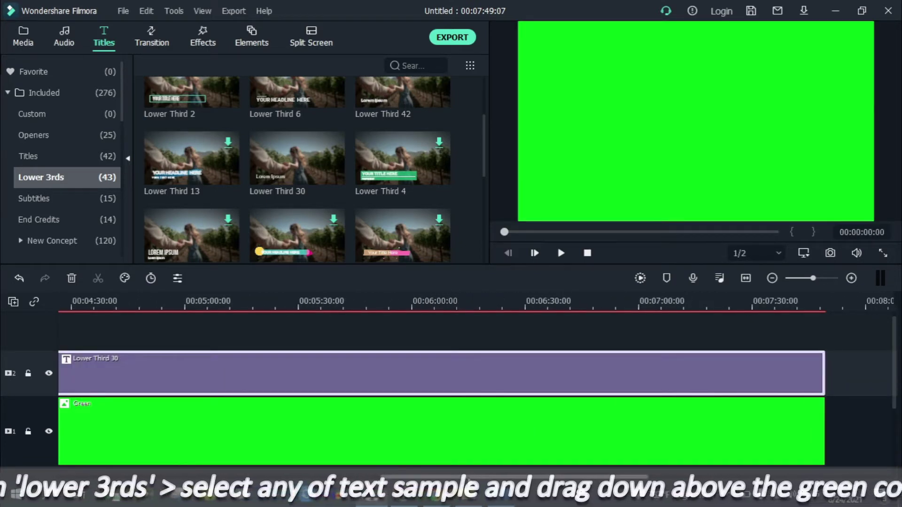
scroll(192, 386, up, 10)
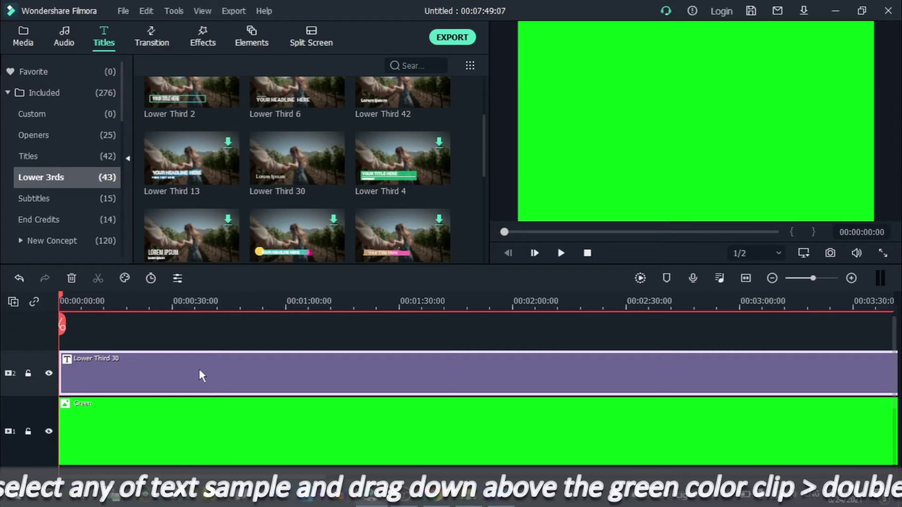
Open the Lower Third 30 title in Advanced Text Edit and delete its "Lorem Ipsum" text box.
double_click(156, 368)
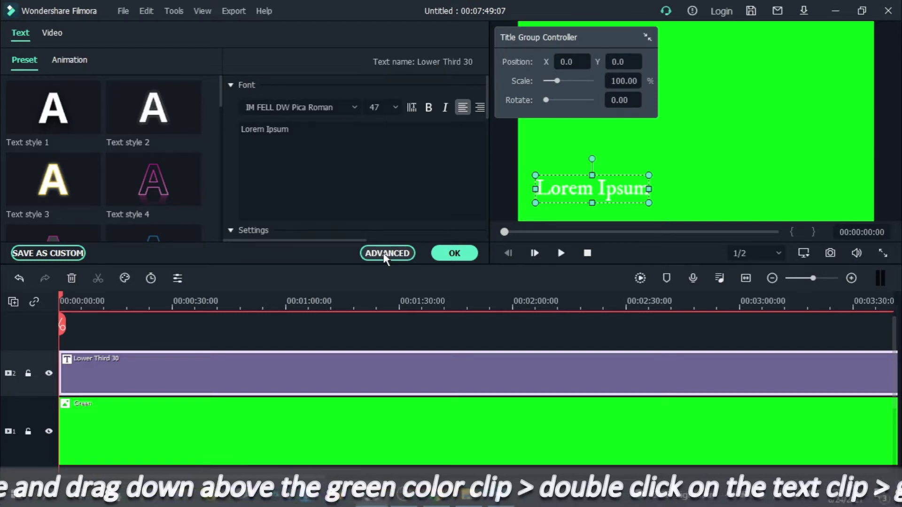
click(387, 254)
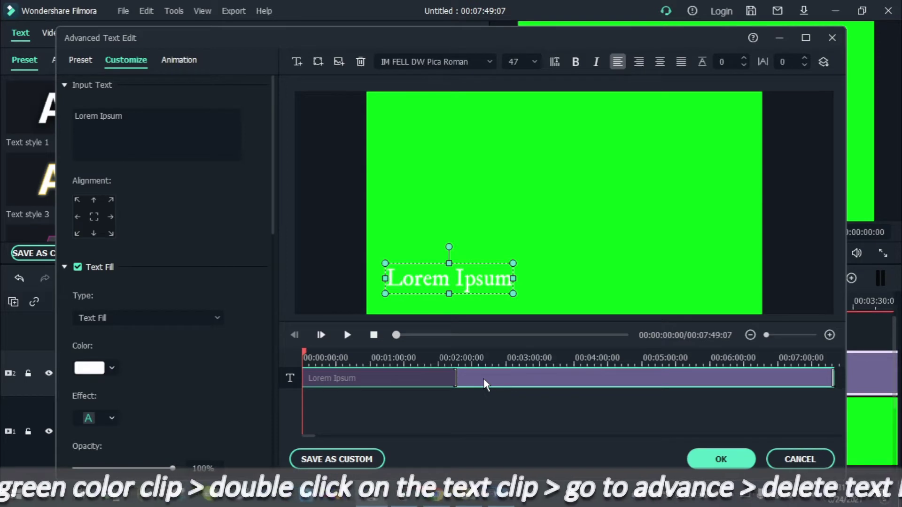
click(361, 62)
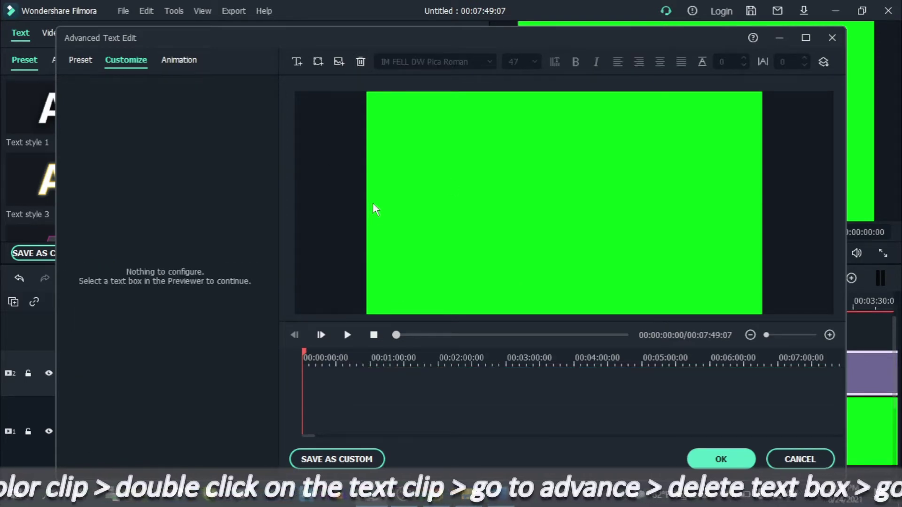
Add a rectangle shape to the title.
click(81, 63)
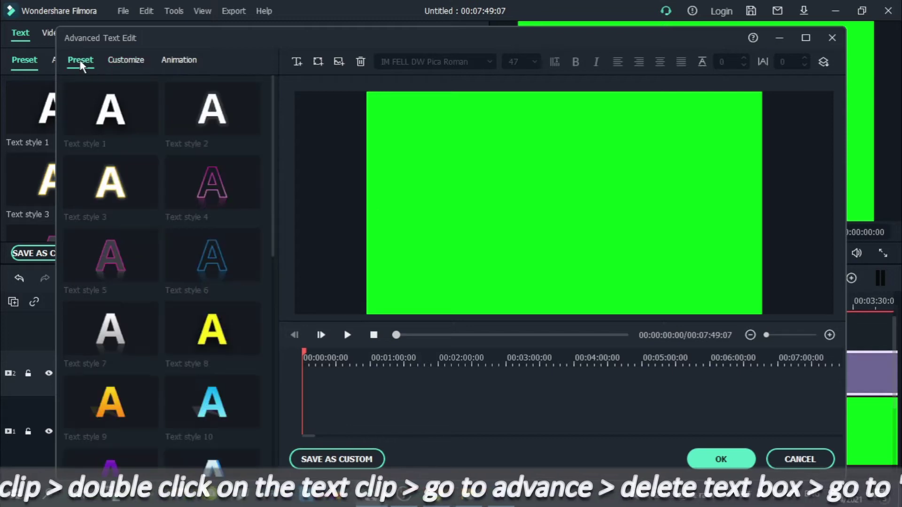
click(137, 65)
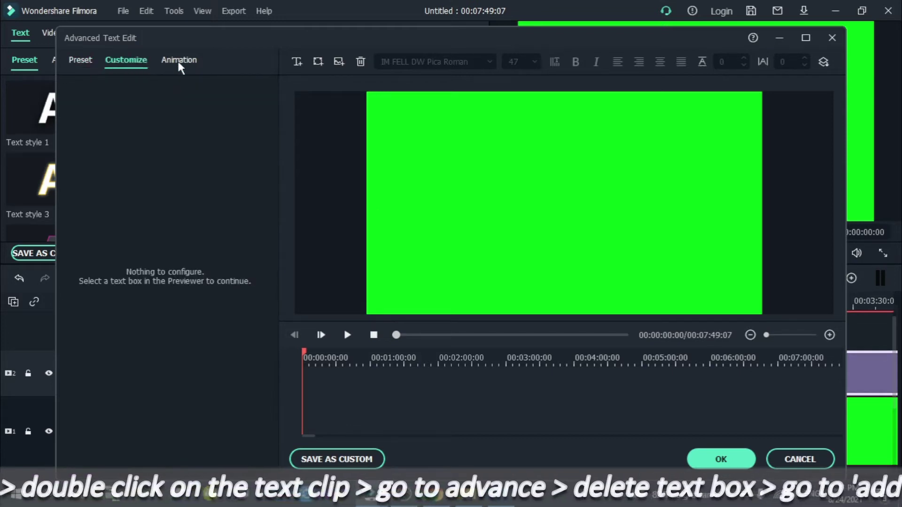
click(318, 62)
click(317, 61)
click(317, 62)
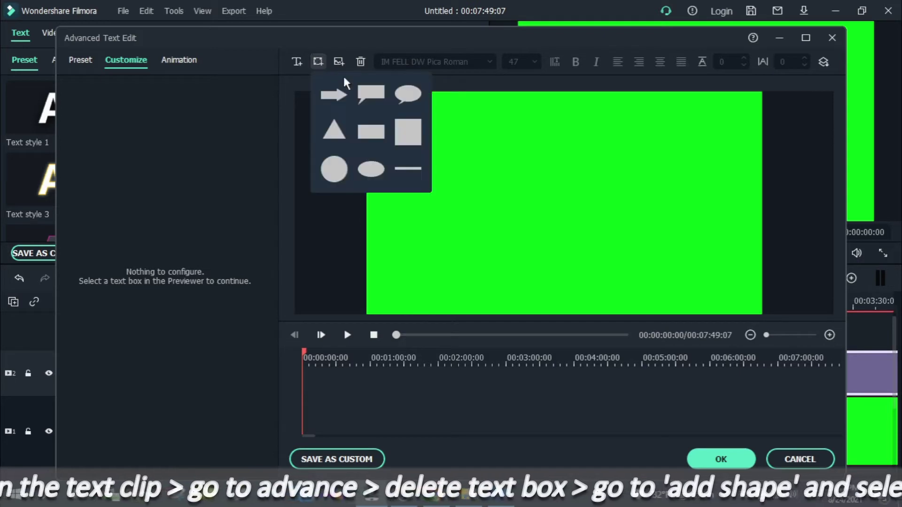
click(371, 133)
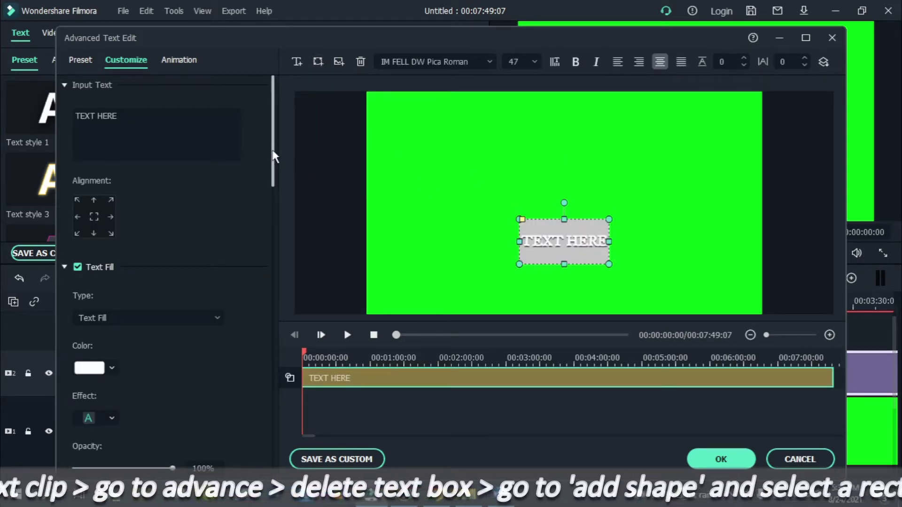
Turn off the rectangle's Text Fill, Text Border, Text Shadow and Shape Fill.
drag(275, 145, 276, 161)
click(78, 258)
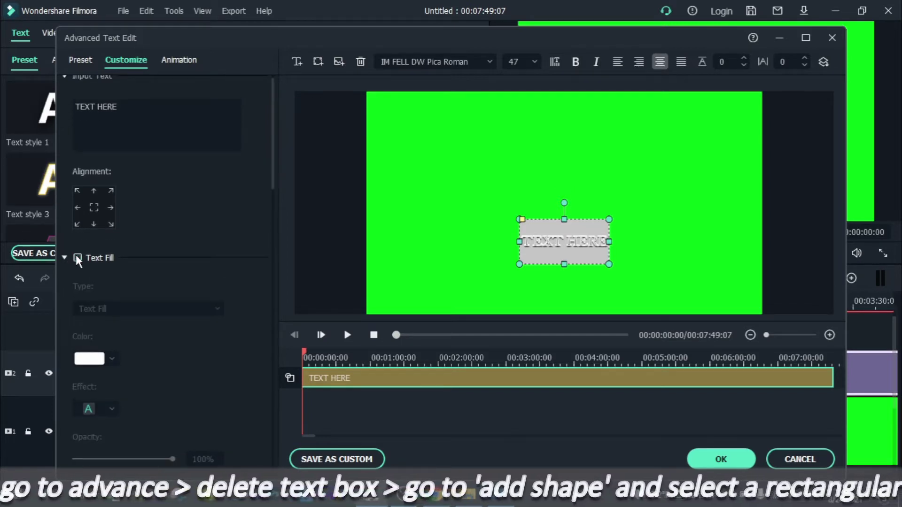
drag(274, 161, 273, 249)
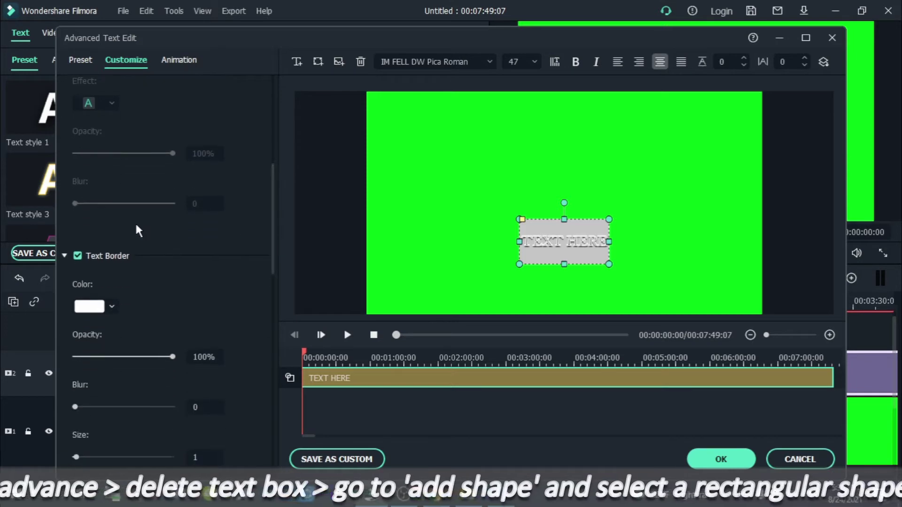
click(79, 257)
drag(274, 222, 273, 282)
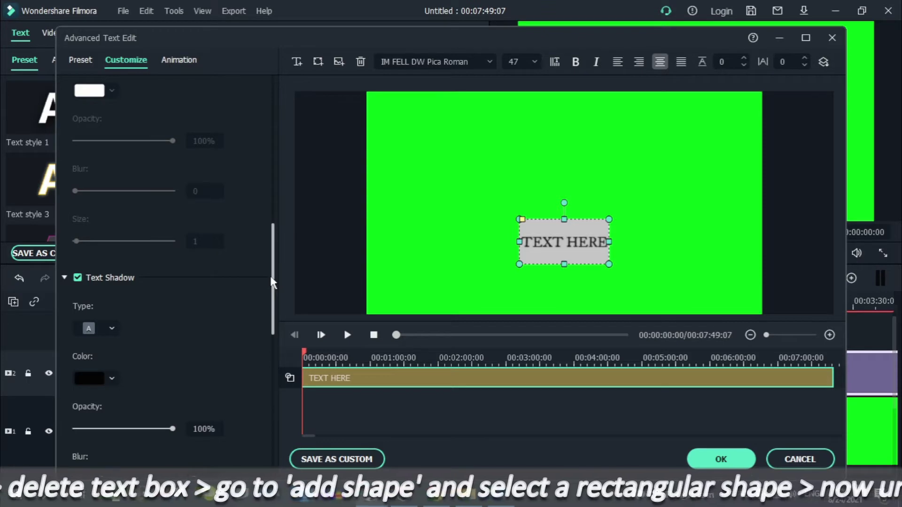
click(77, 278)
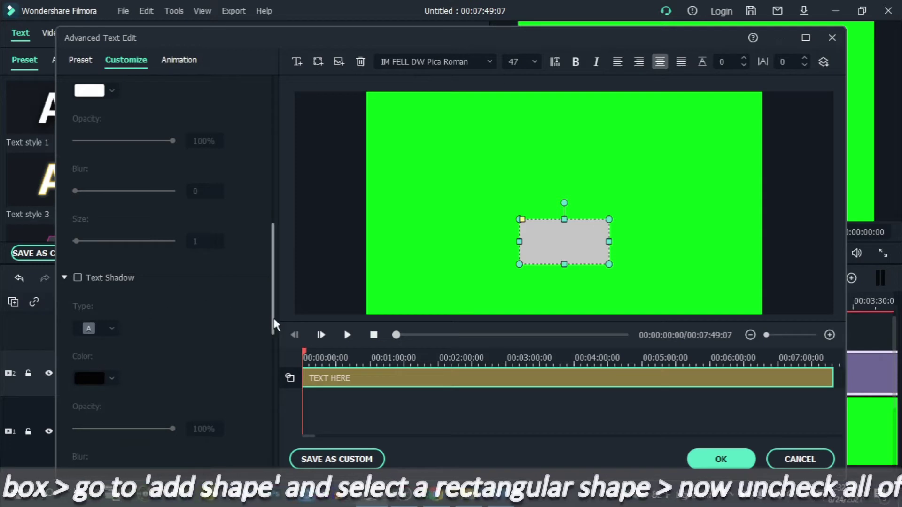
drag(275, 325, 263, 404)
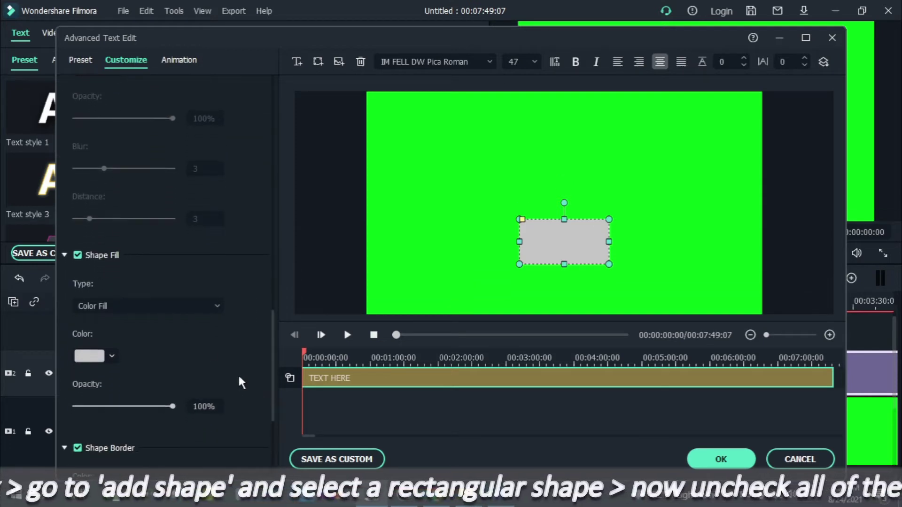
click(78, 255)
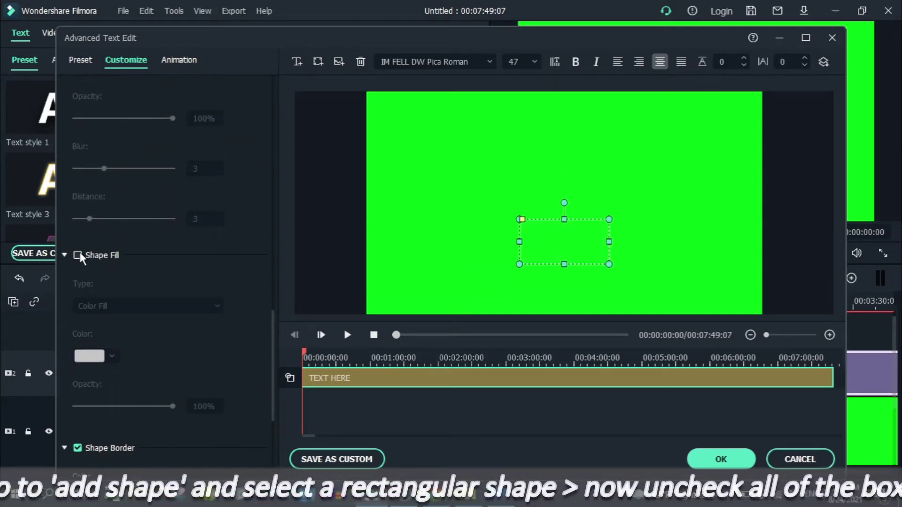
Turn on the rectangle's Shape Fill and set its color to black.
click(78, 255)
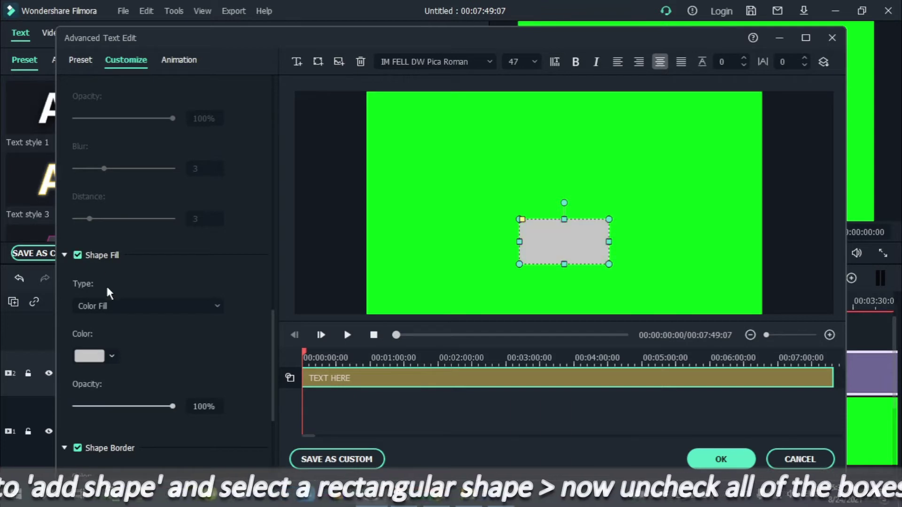
click(111, 360)
click(79, 431)
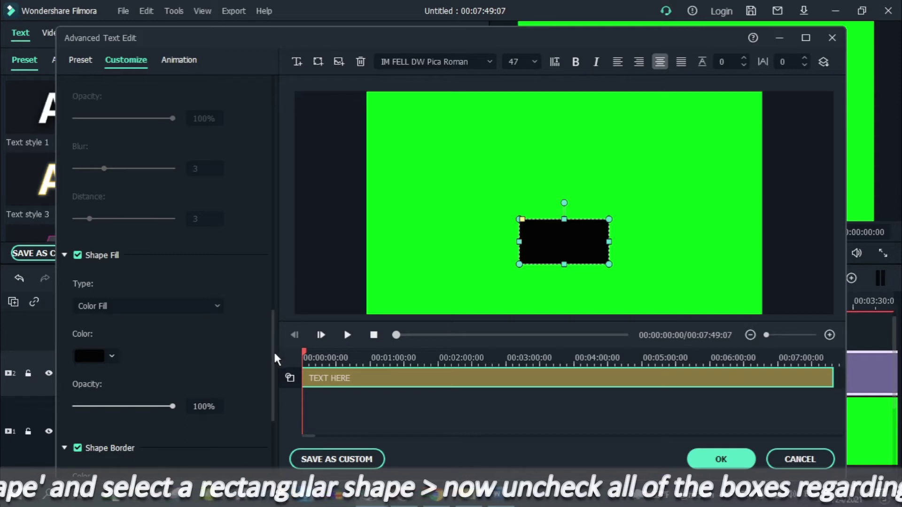
scroll(274, 364, down, 4)
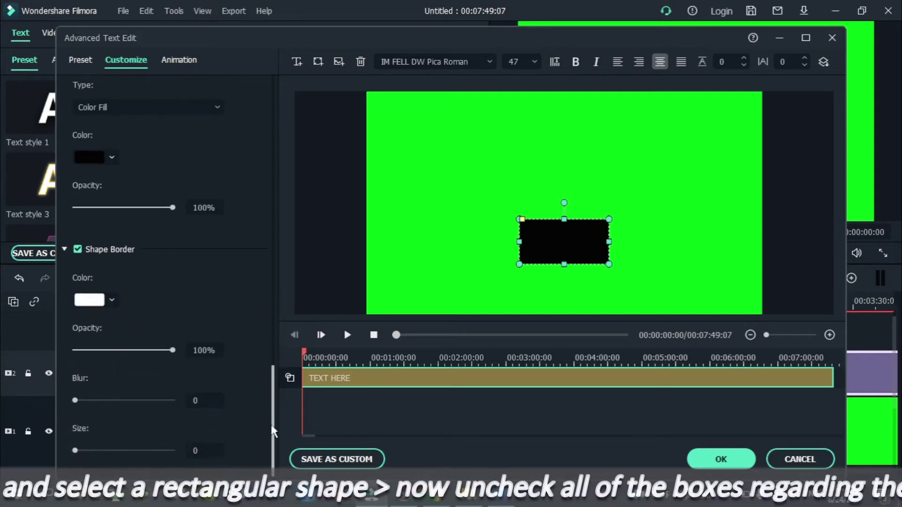
click(78, 250)
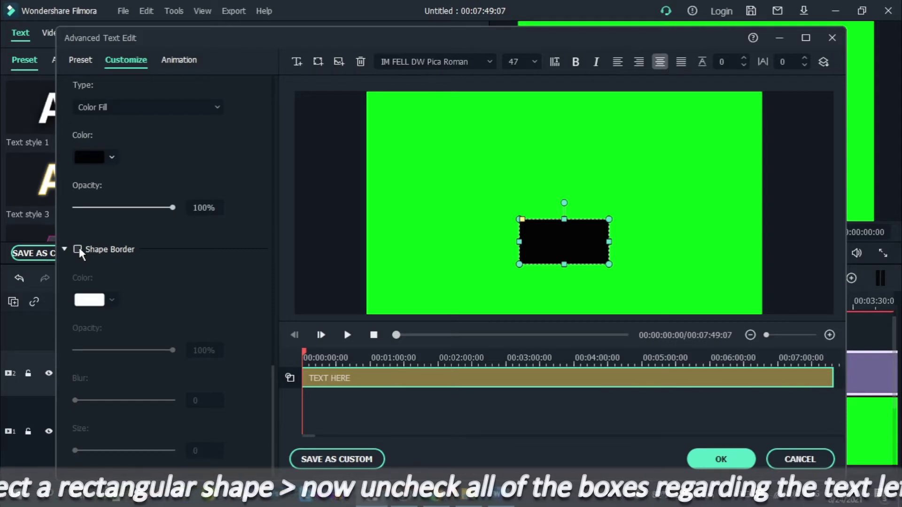
click(78, 250)
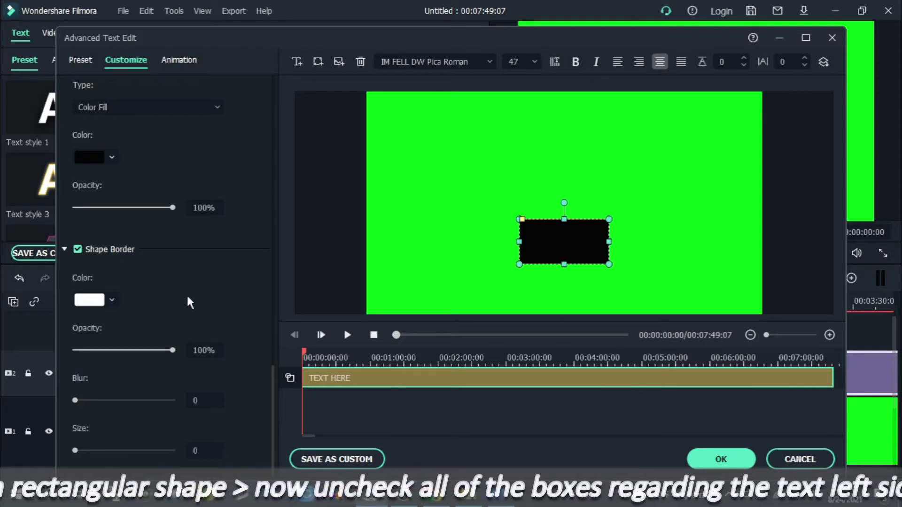
Lower the rectangle's Shape Fill opacity to 65%.
scroll(141, 282, up, 5)
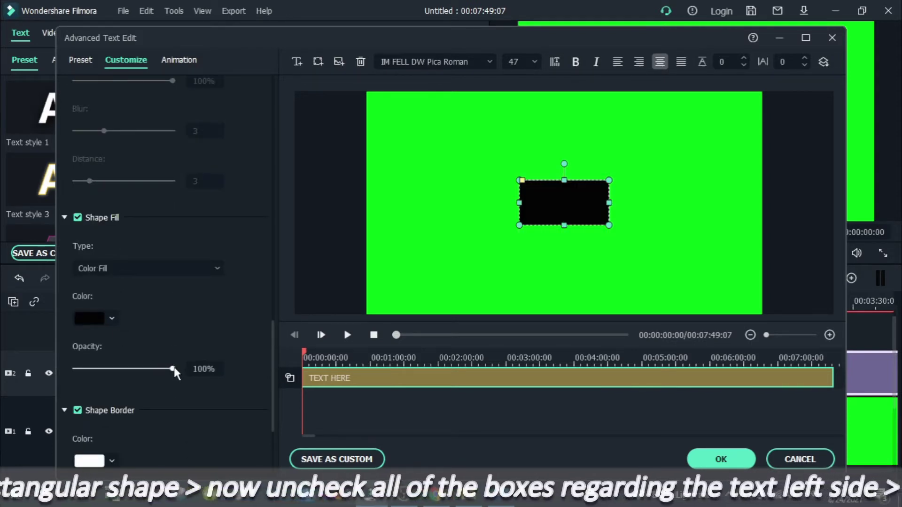
drag(174, 369, 143, 372)
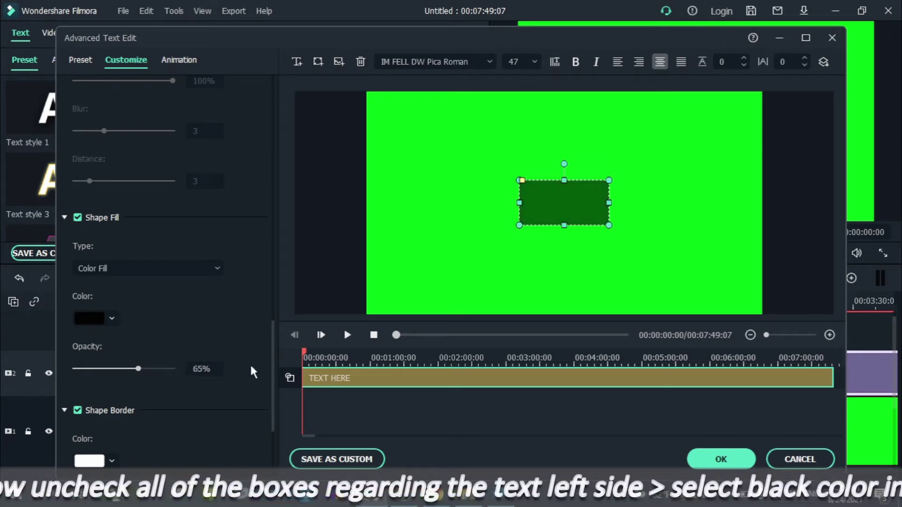
drag(272, 358, 275, 94)
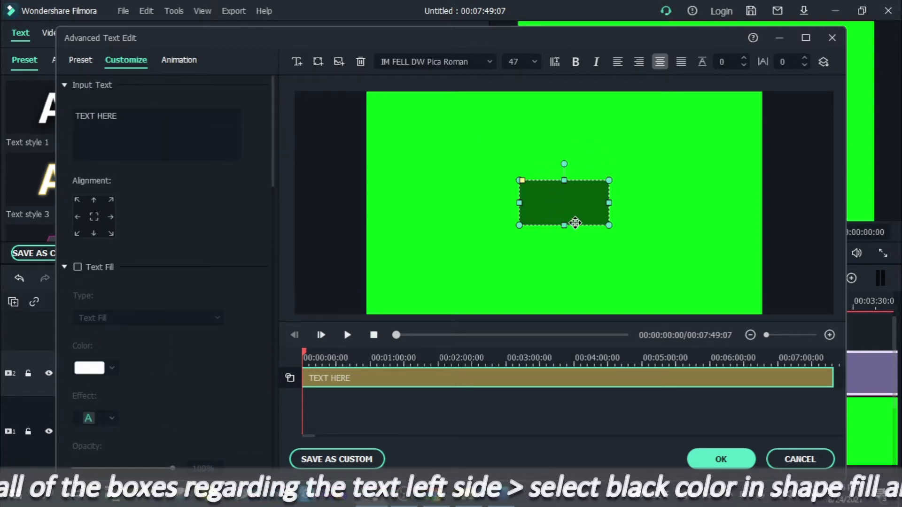
Move the rectangle to the bottom edge of the frame and stretch it both ways across the full frame width.
drag(577, 223, 571, 324)
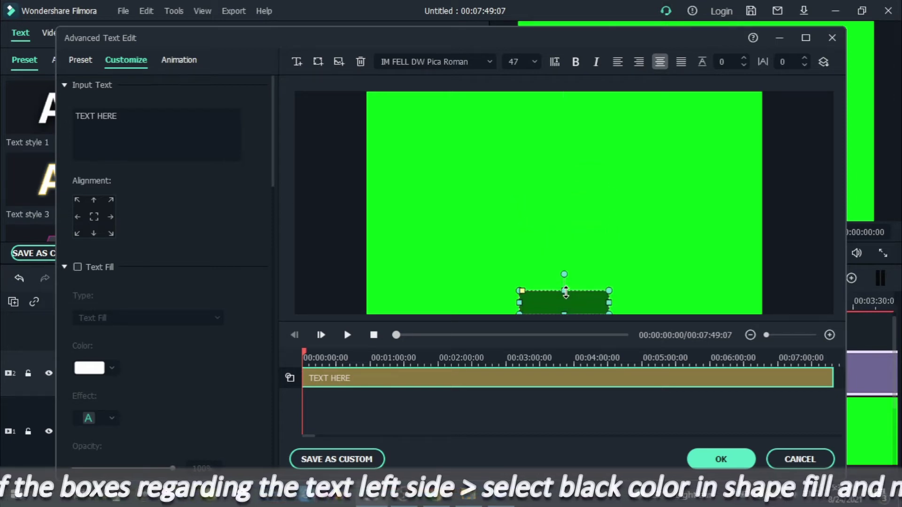
drag(520, 304, 356, 304)
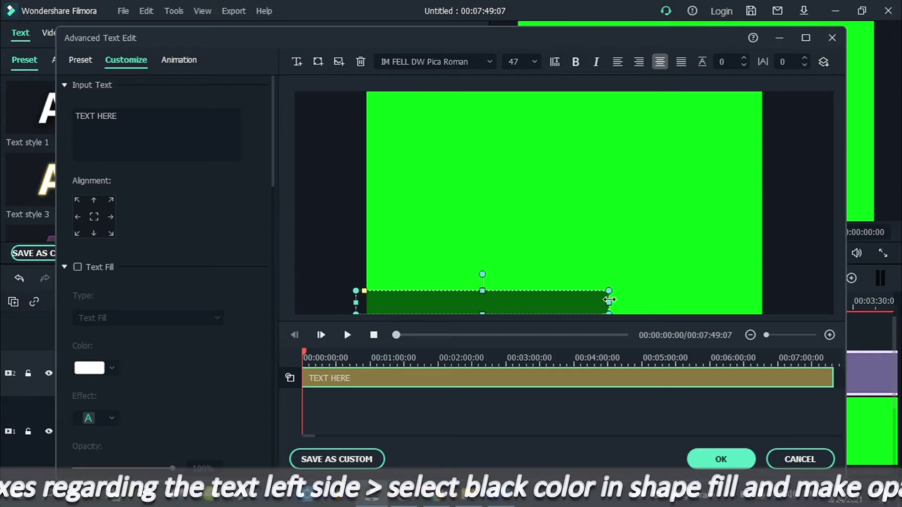
drag(611, 302, 772, 311)
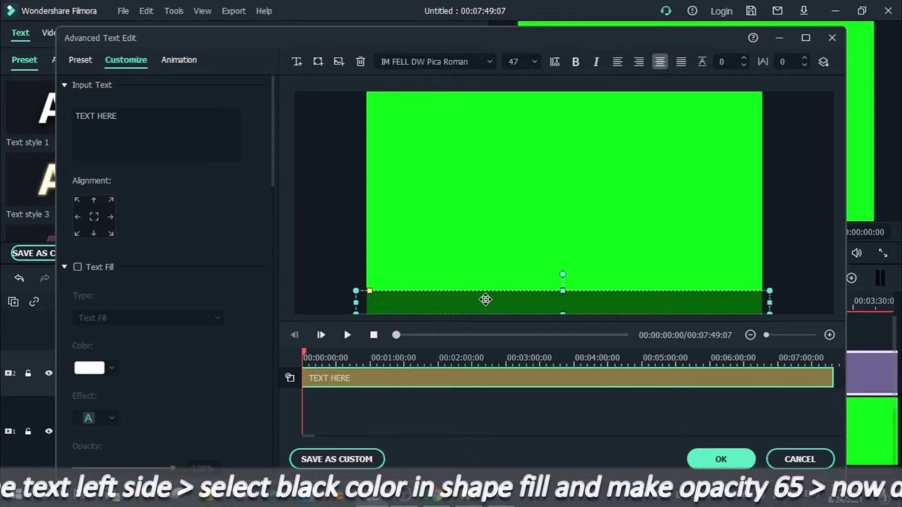
Add a text box to the title and turn on its Text Fill, Text Border and Text Shadow.
click(296, 59)
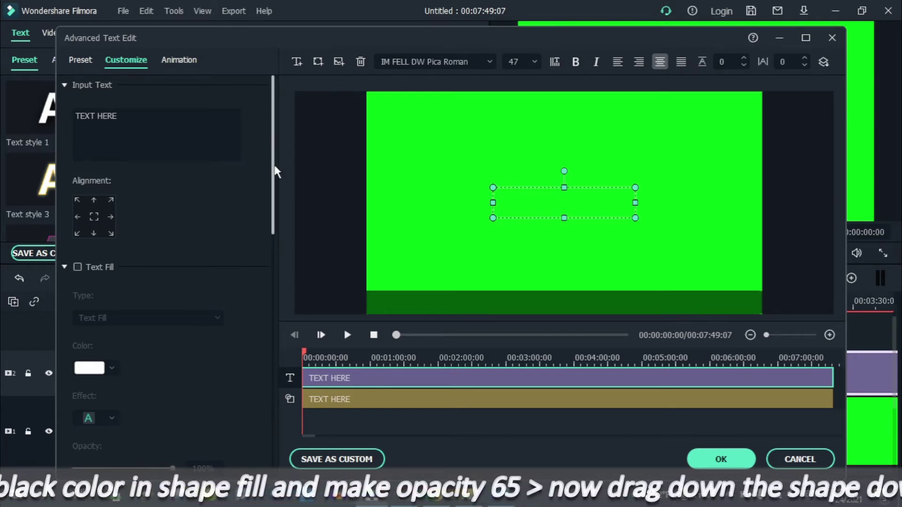
click(78, 267)
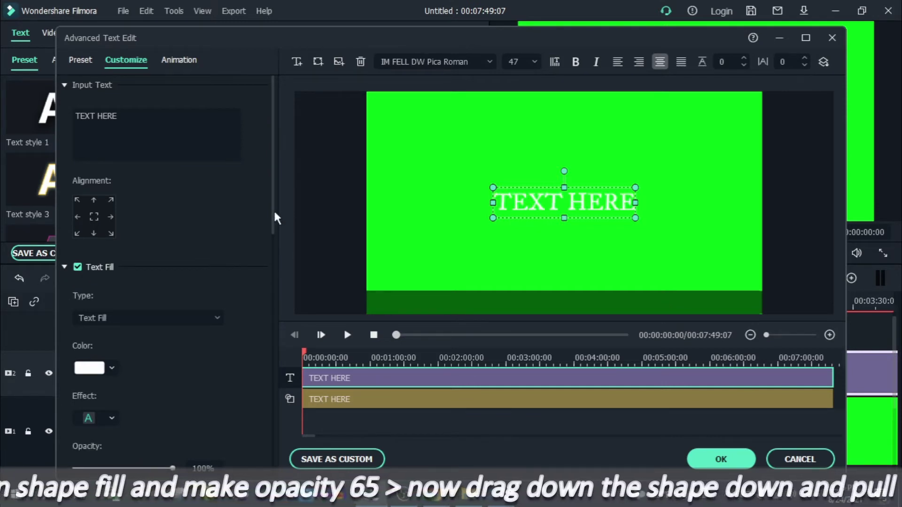
drag(276, 217, 275, 342)
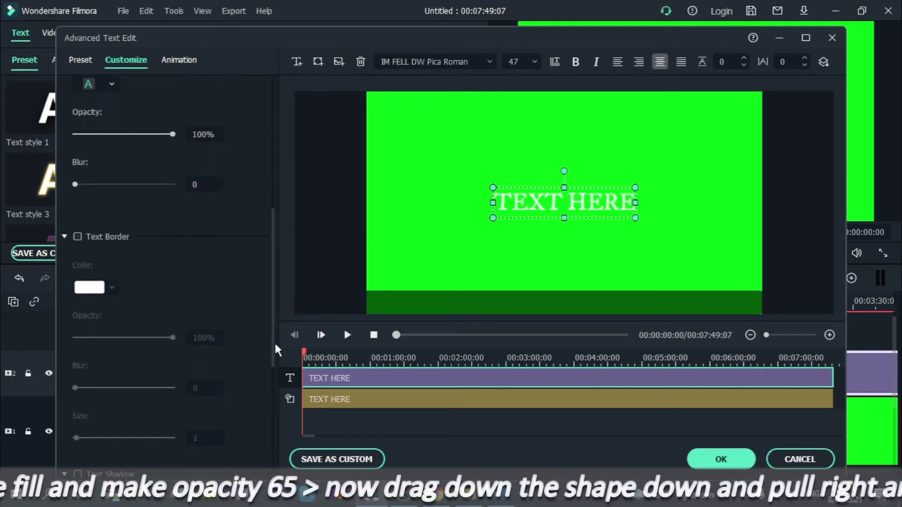
click(77, 237)
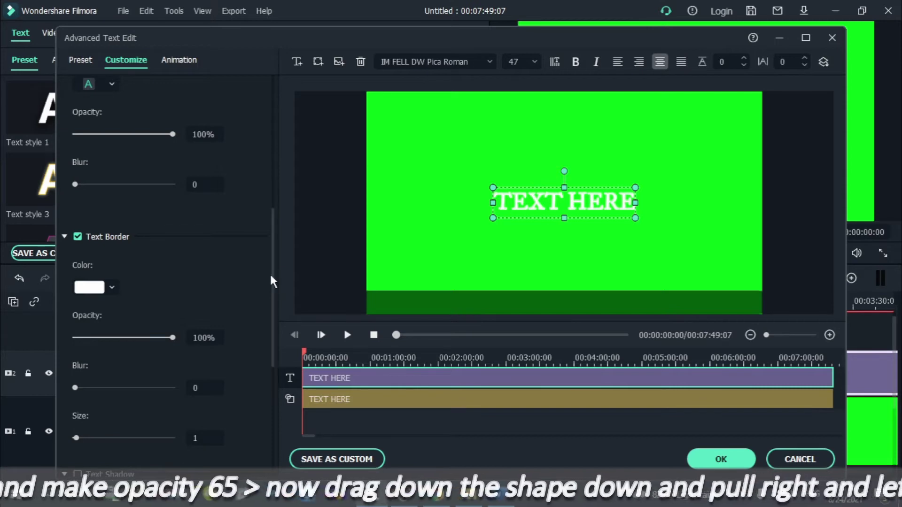
drag(271, 277, 269, 362)
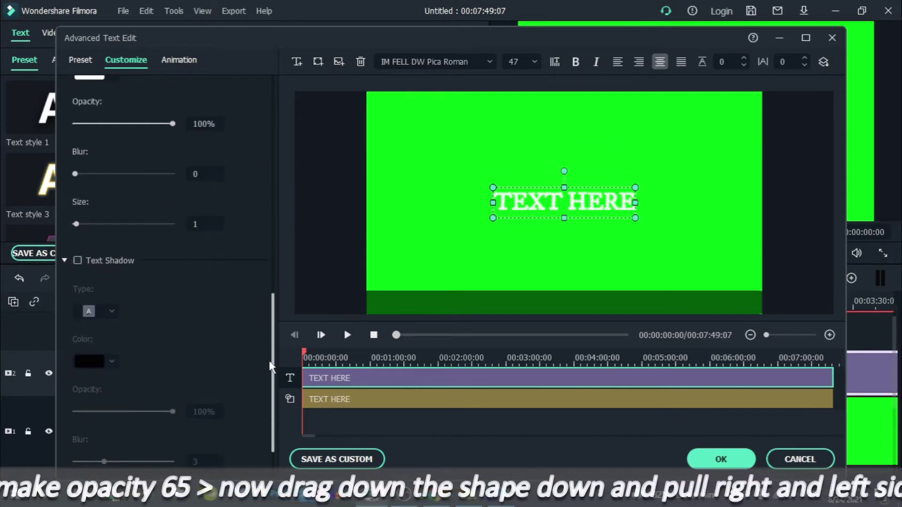
click(77, 261)
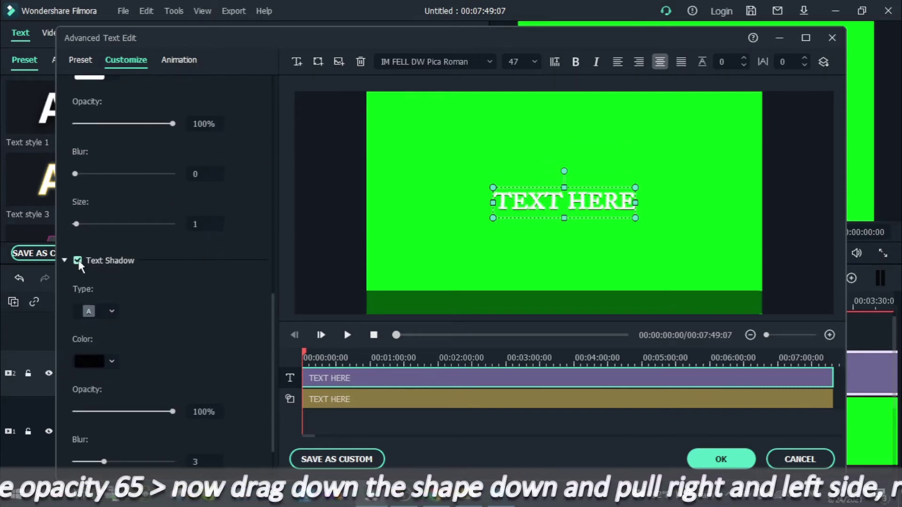
scroll(271, 321, down, 3)
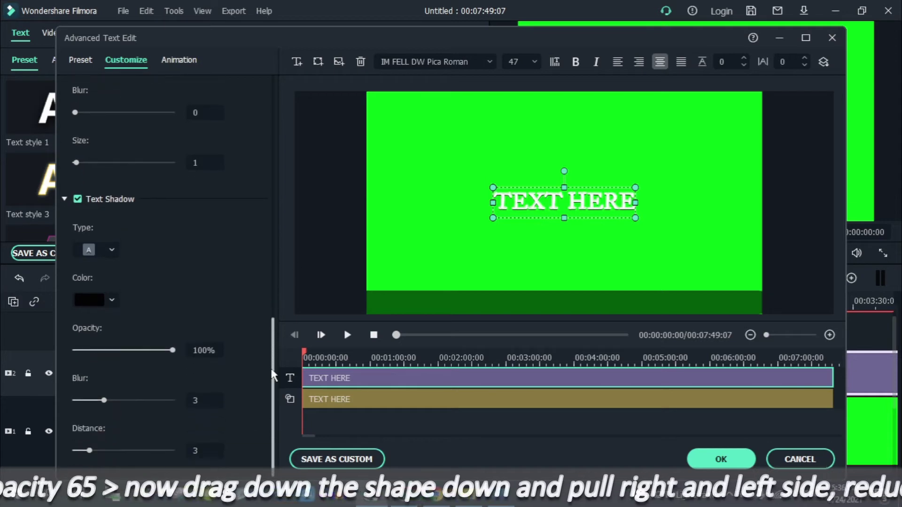
scroll(267, 254, up, 6)
scroll(266, 250, up, 5)
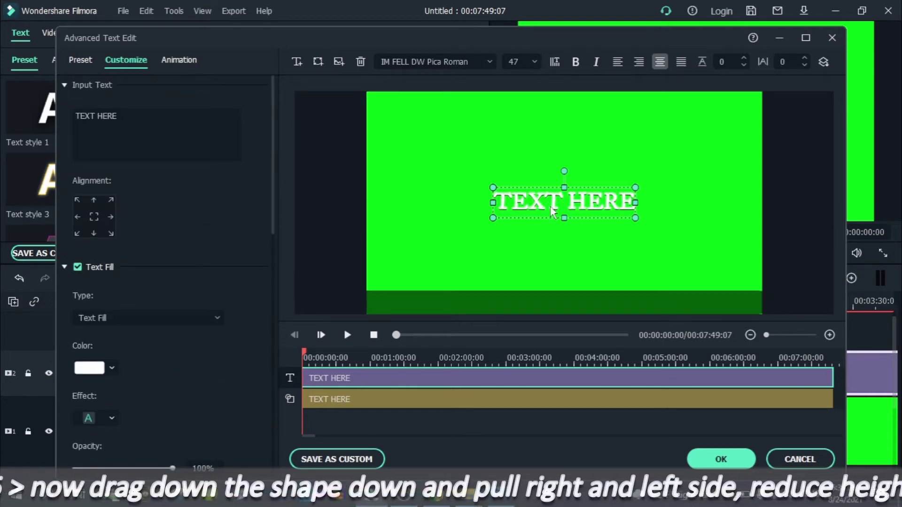
Change the new text box's font to Kokila.
click(490, 61)
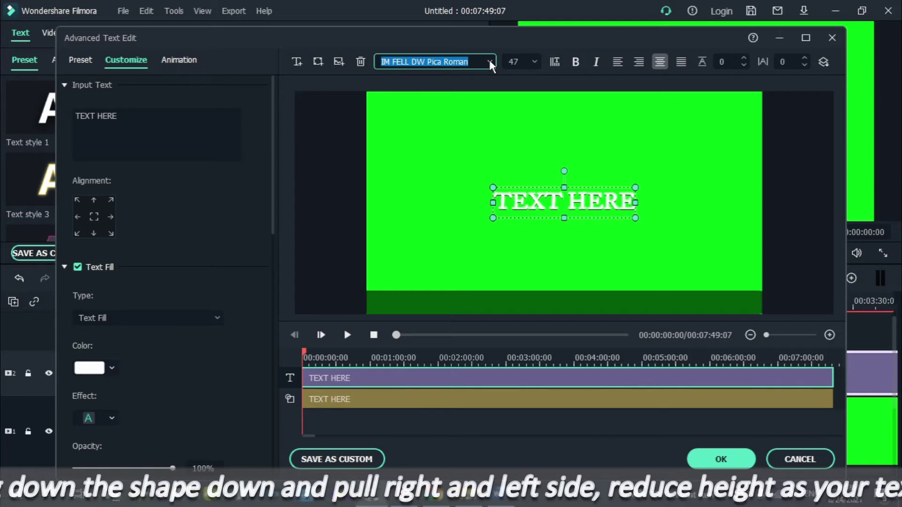
click(490, 61)
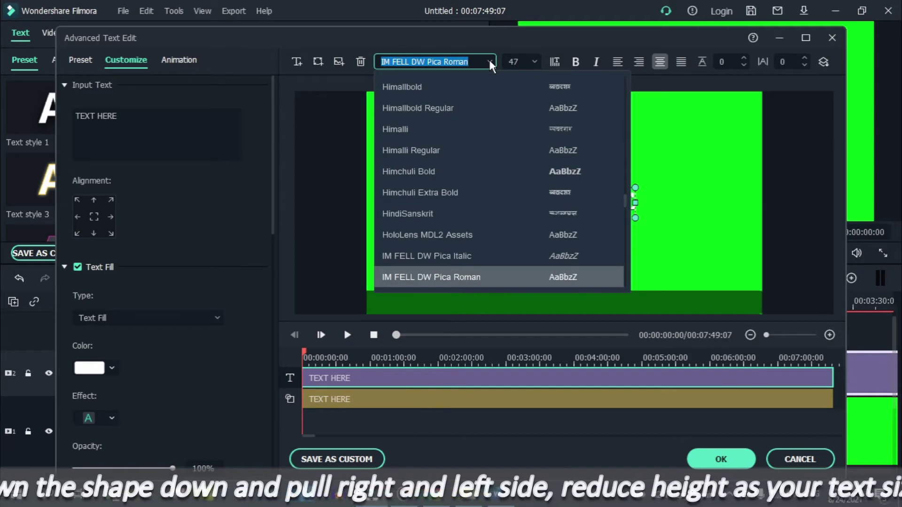
scroll(489, 58, down, 15)
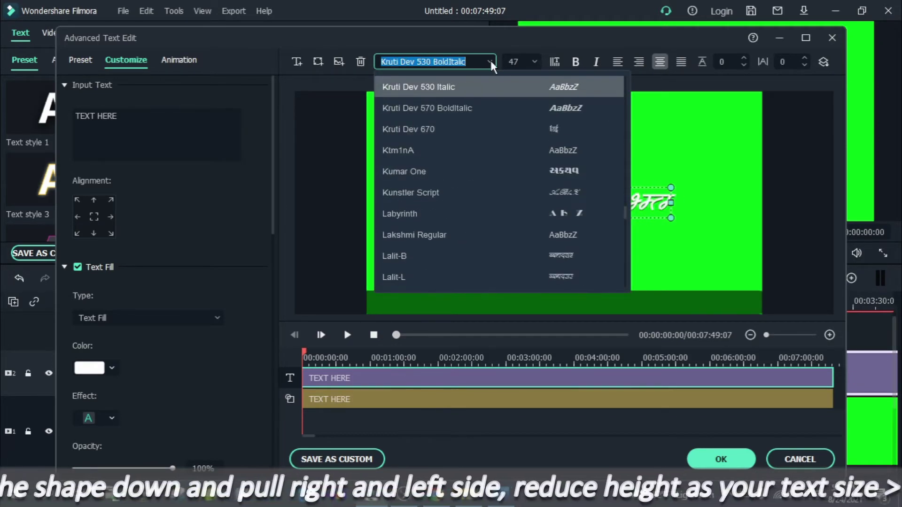
scroll(490, 58, up, 5)
scroll(490, 59, up, 10)
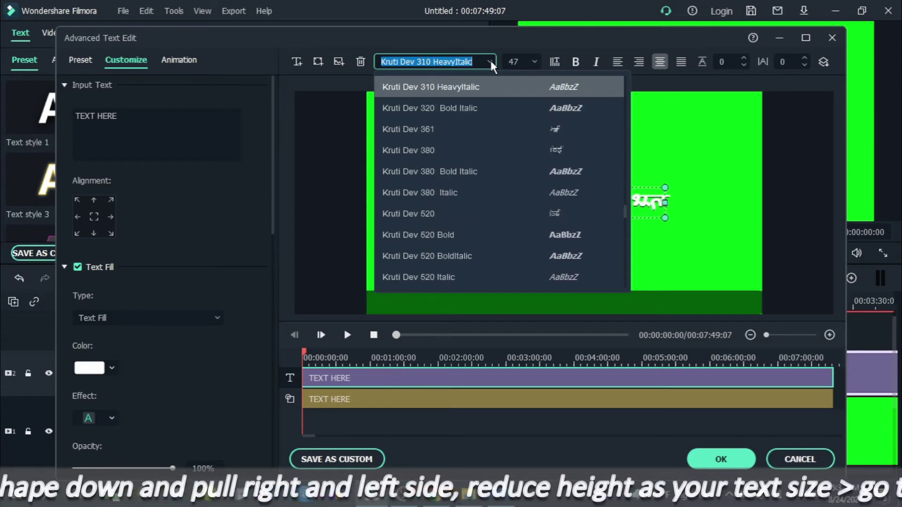
scroll(490, 59, up, 8)
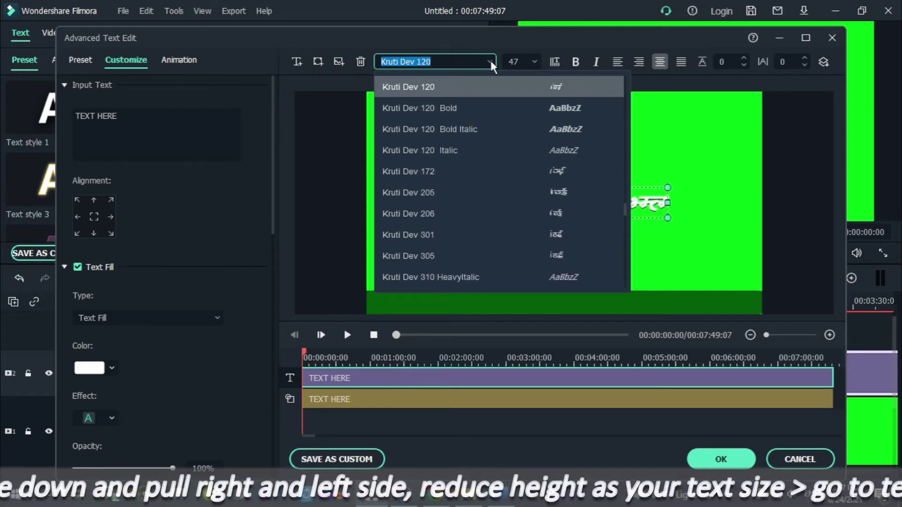
scroll(490, 58, up, 4)
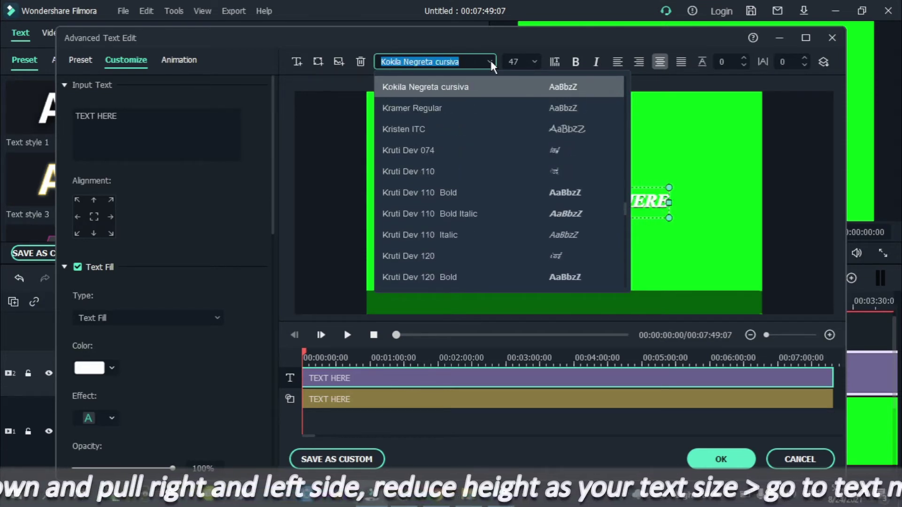
scroll(490, 58, down, 1)
scroll(489, 58, up, 3)
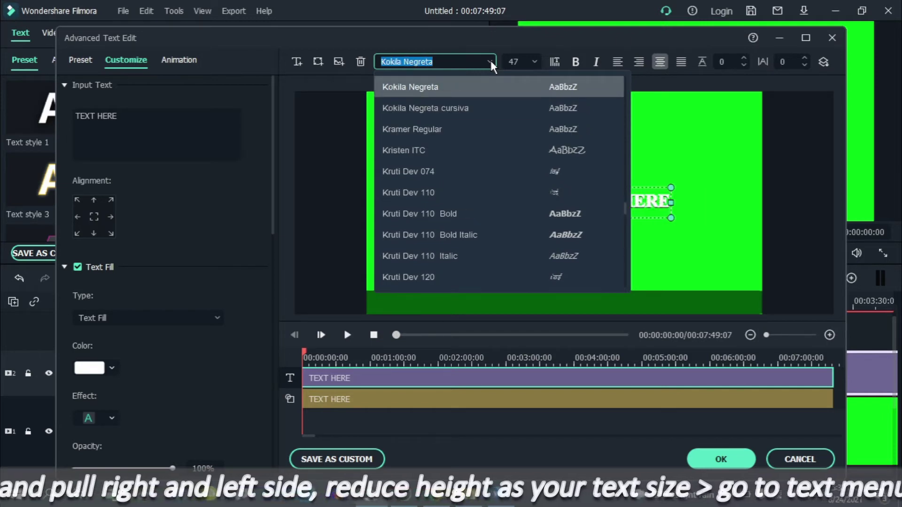
scroll(489, 58, down, 1)
scroll(489, 59, up, 1)
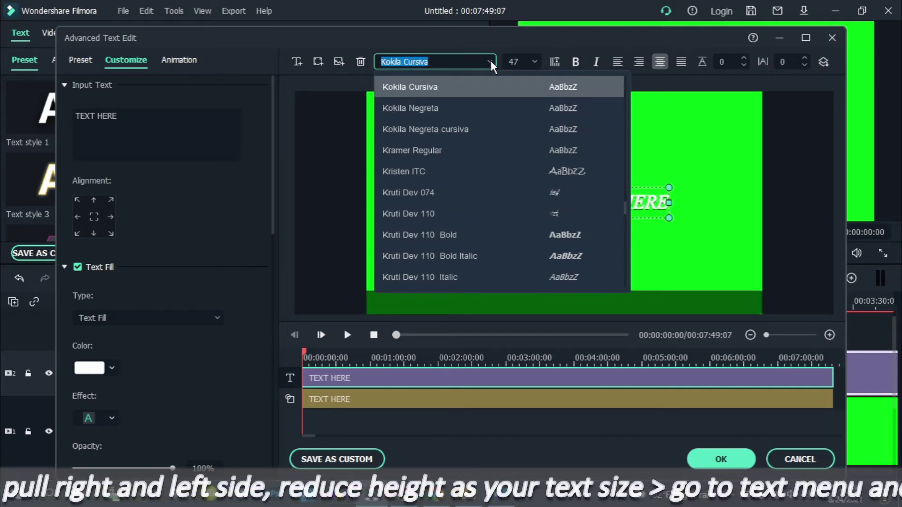
scroll(489, 61, up, 1)
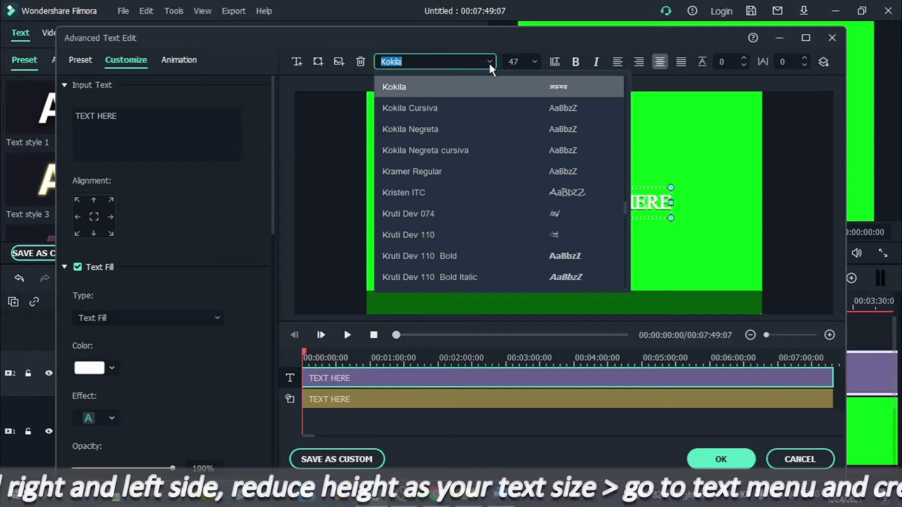
click(443, 87)
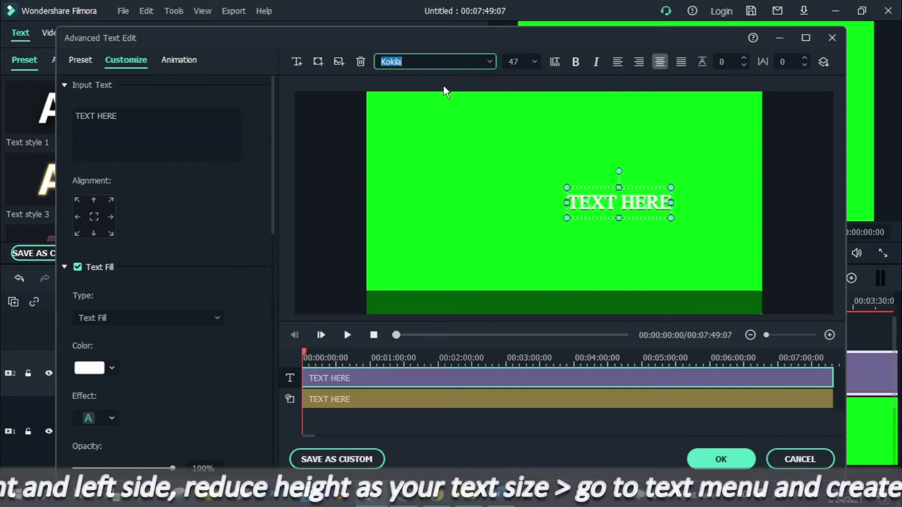
Make the text bold and italic and move it to the horizontal middle of the frame.
click(576, 62)
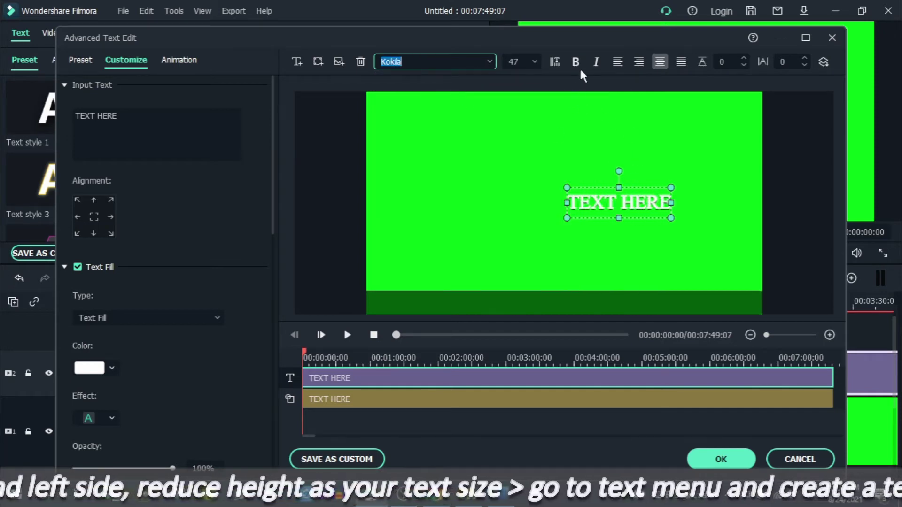
click(597, 62)
drag(598, 188, 542, 182)
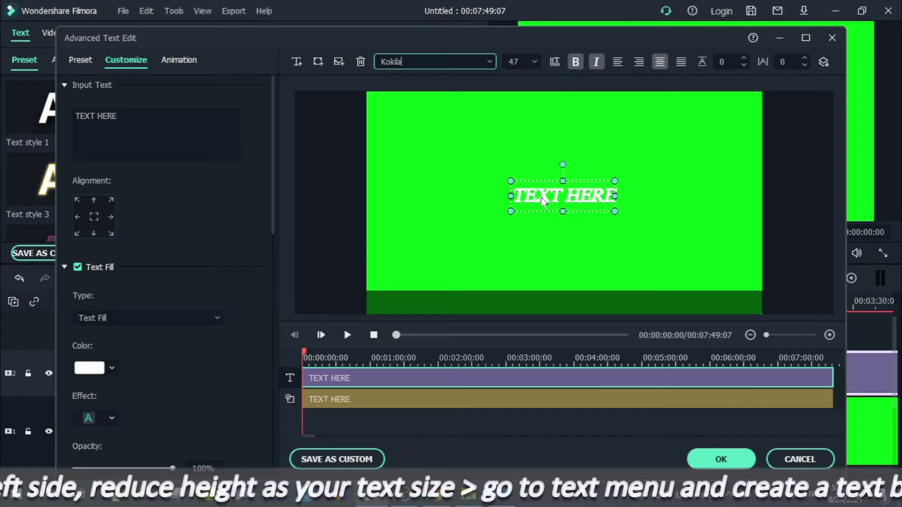
Copy the opening passage of the "Text to write" document in Word and return to the title editor in Filmora.
click(94, 117)
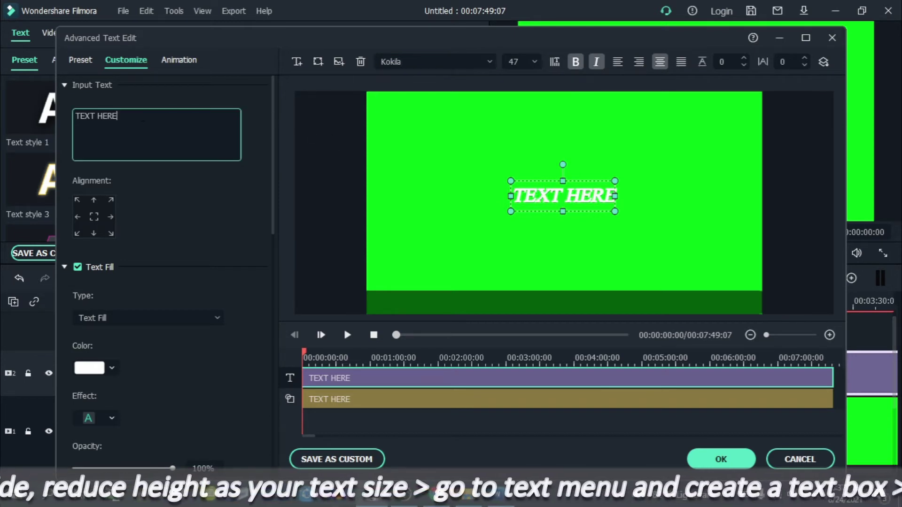
key(ctrl+a)
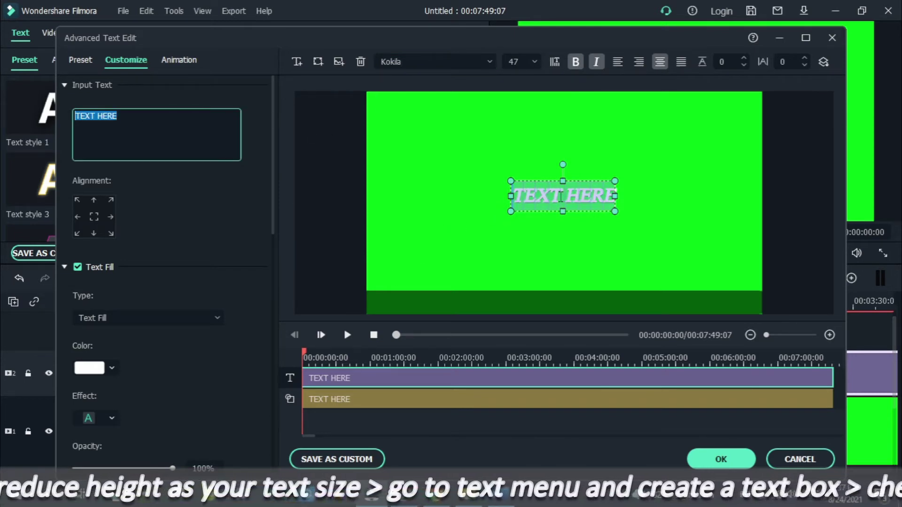
click(501, 502)
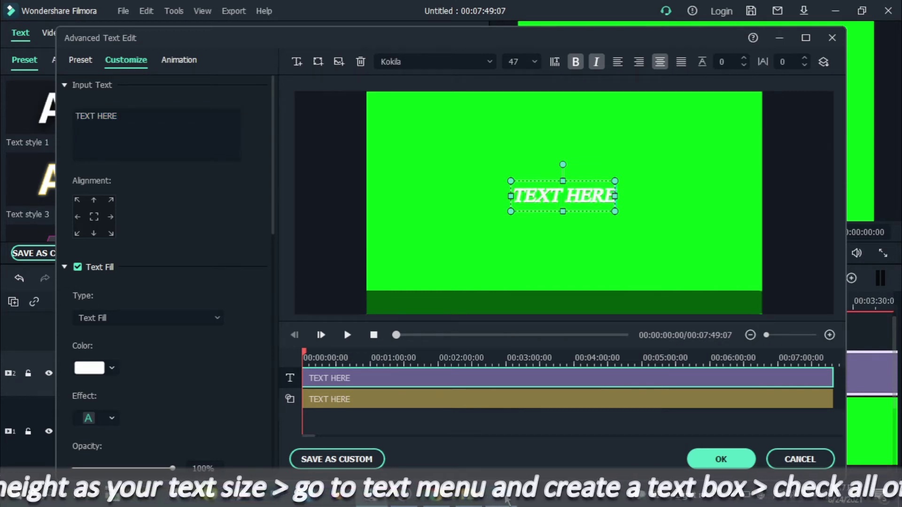
click(504, 502)
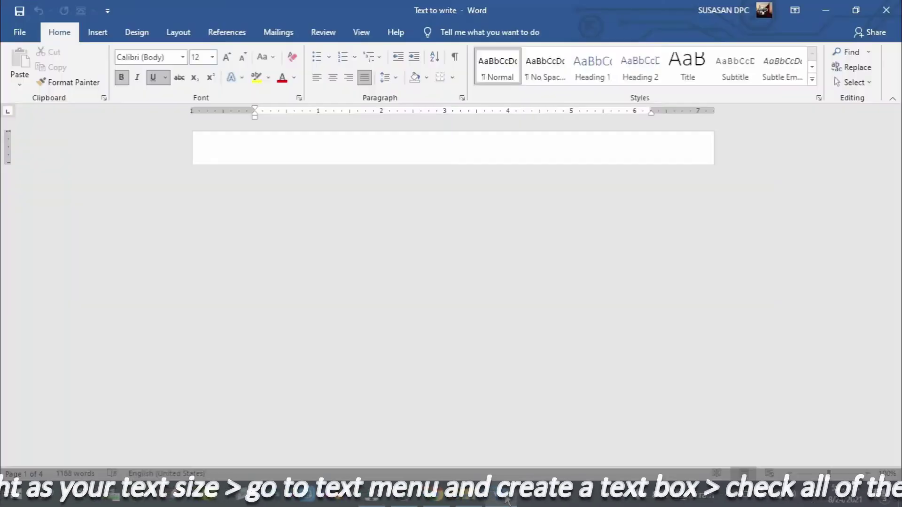
scroll(376, 423, down, 15)
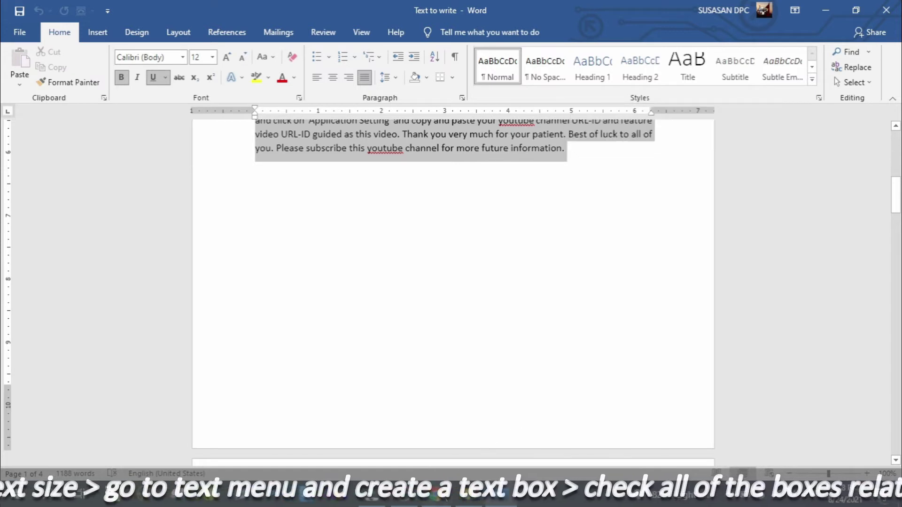
click(478, 340)
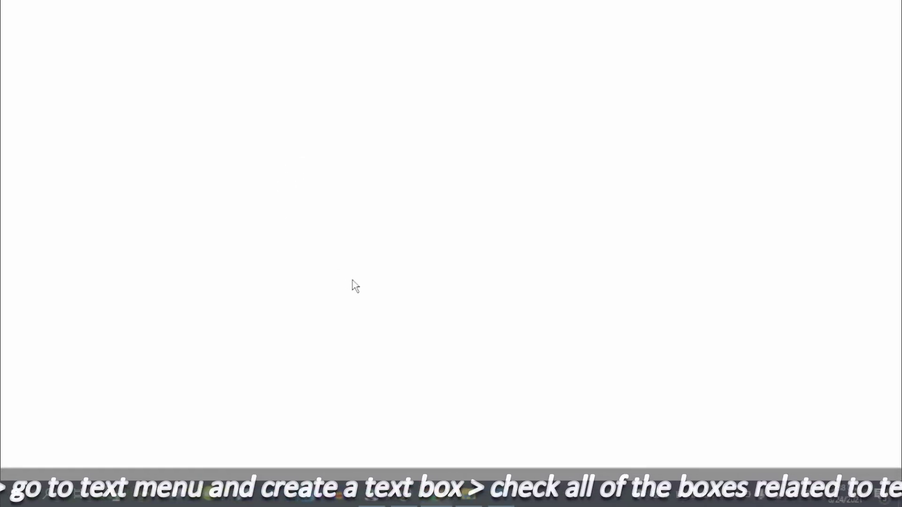
click(437, 499)
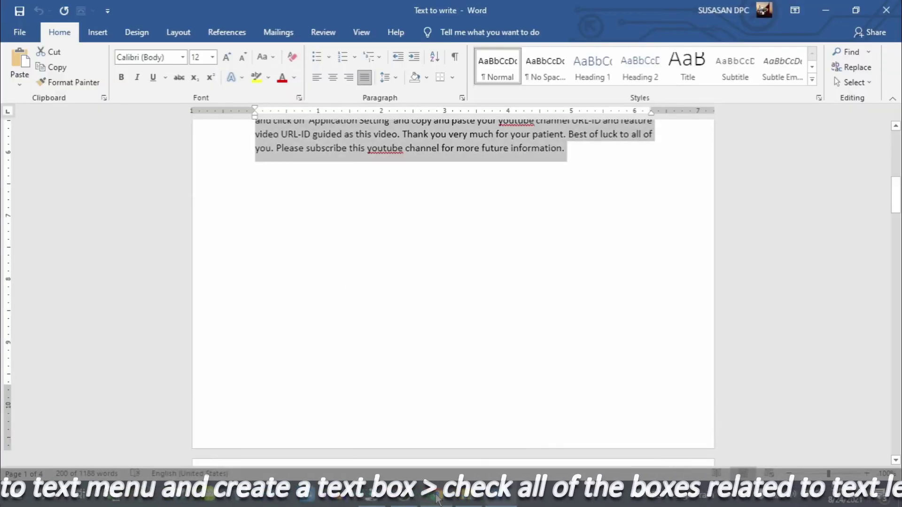
click(378, 500)
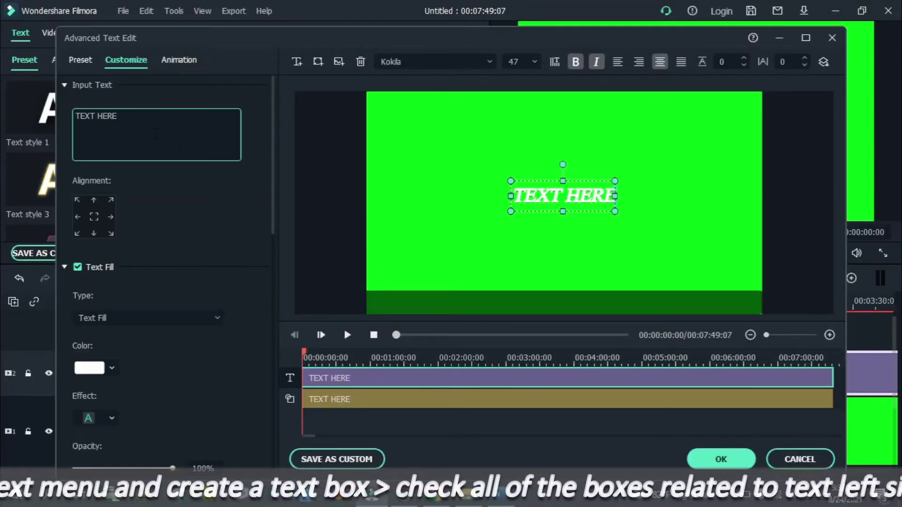
Replace the placeholder text with the copied passage and move the text line down onto the dark bottom bar.
drag(137, 123, 54, 121)
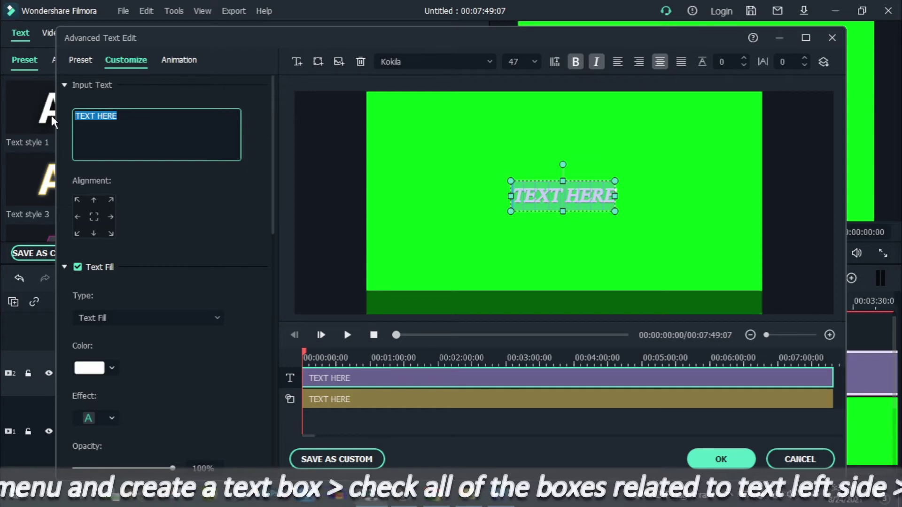
key(ctrl+v)
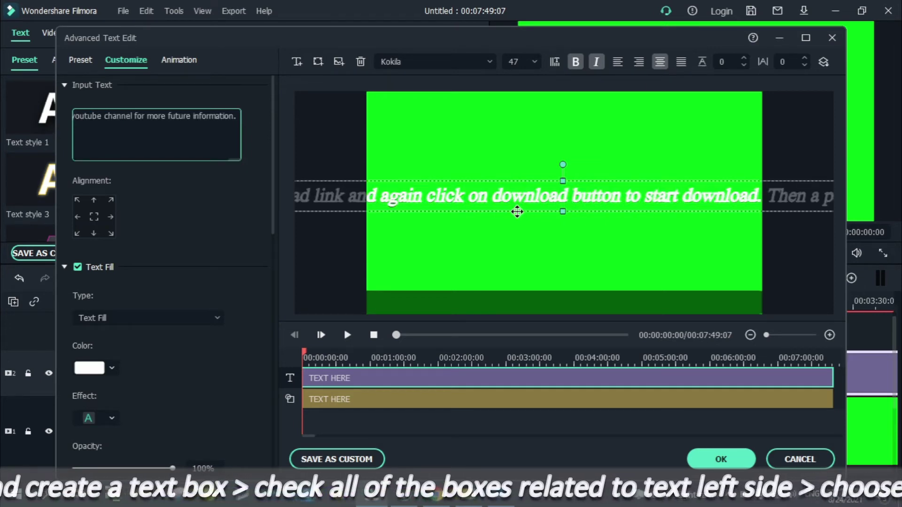
drag(517, 212, 529, 316)
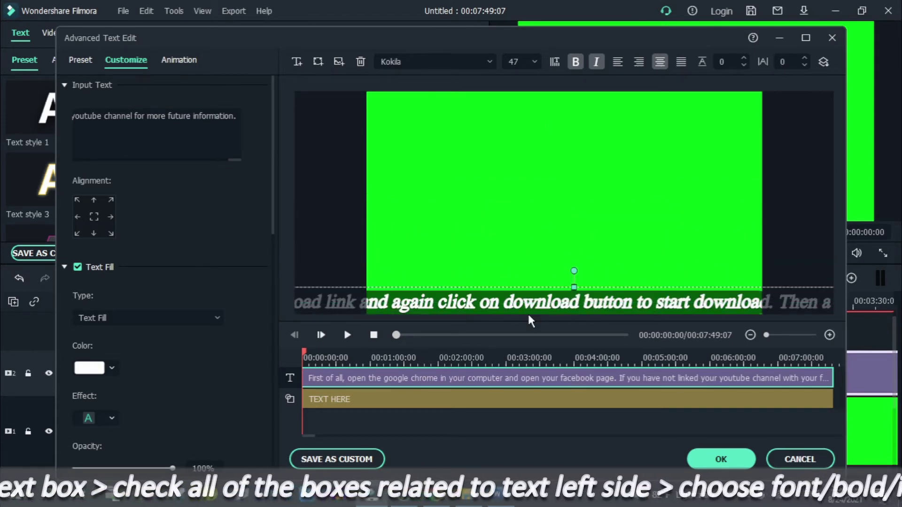
Set the passage's font size to 28 and turn off bold.
click(536, 62)
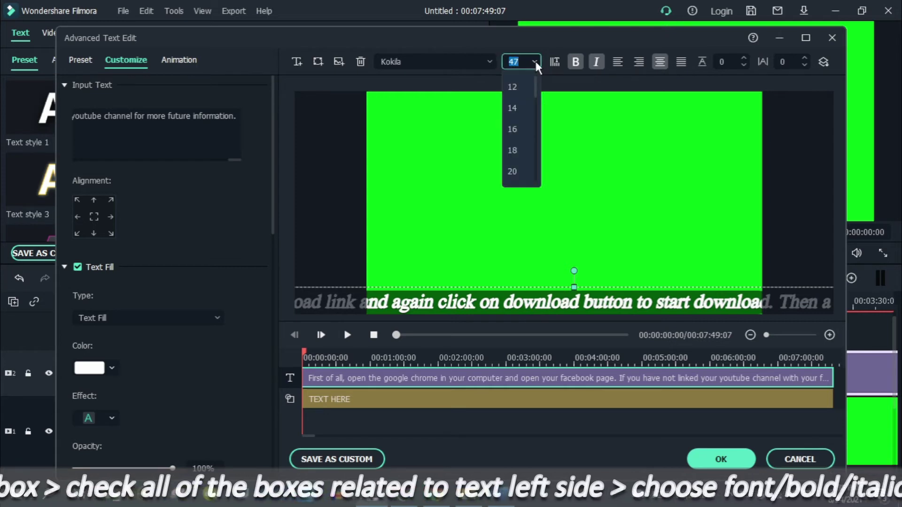
text(28)
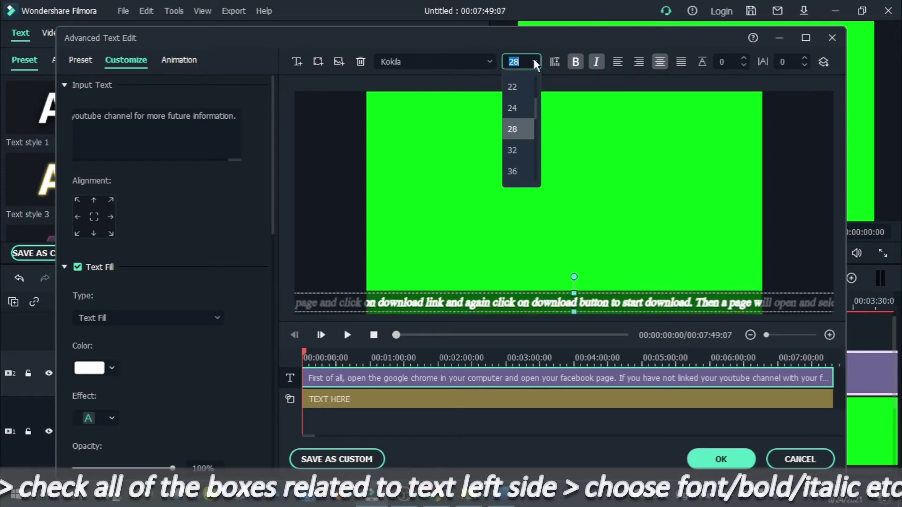
key(Return)
click(575, 65)
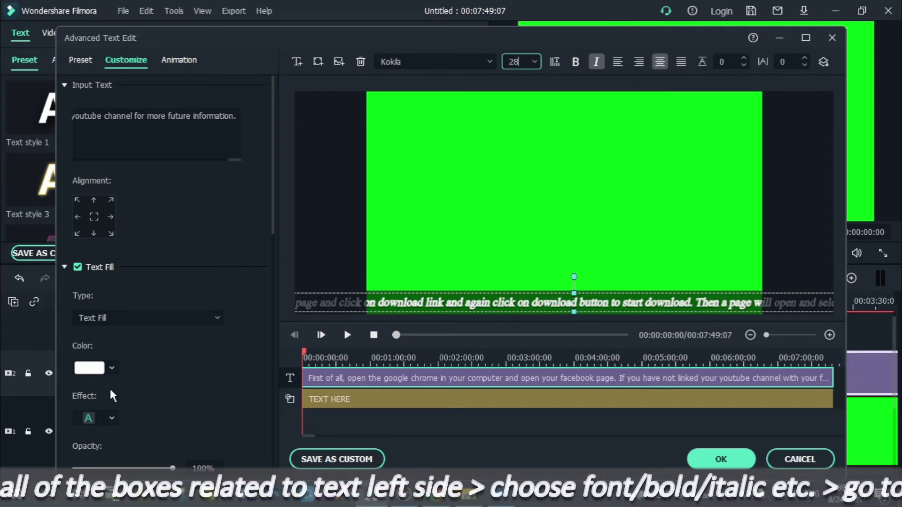
Review the Text Border and Text Shadow settings, switching the shadow off and on to compare its effect.
drag(272, 228, 272, 312)
scroll(272, 312, down, 2)
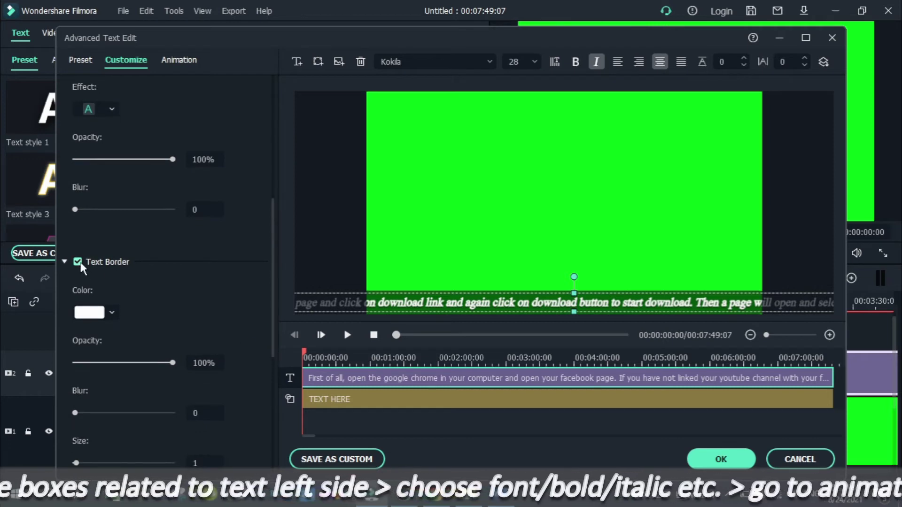
drag(271, 274, 272, 342)
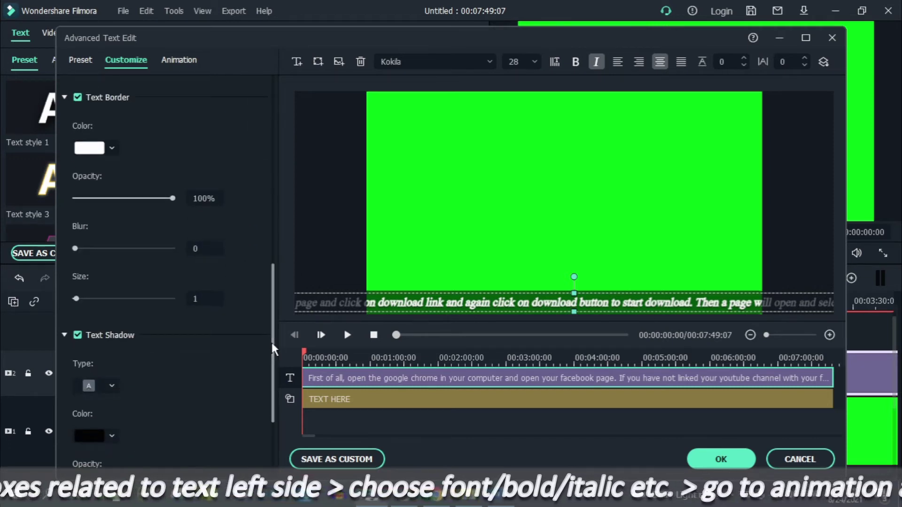
click(77, 335)
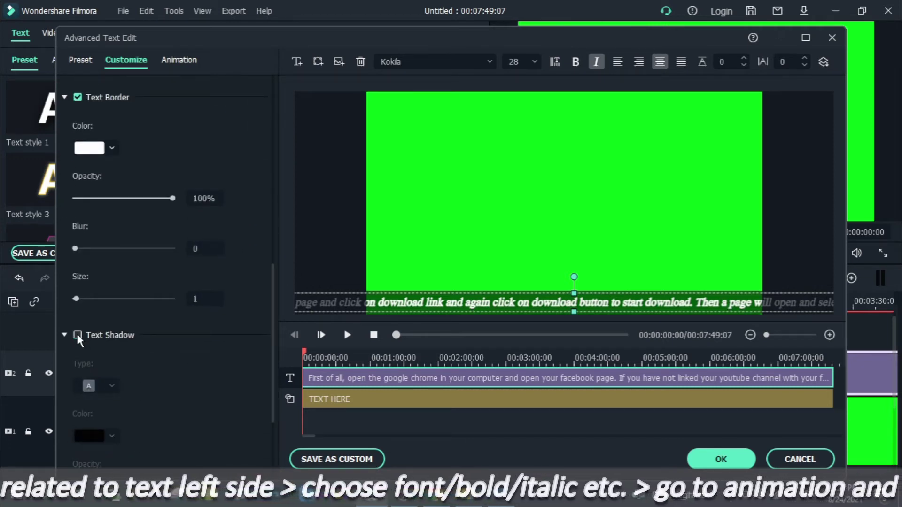
click(78, 336)
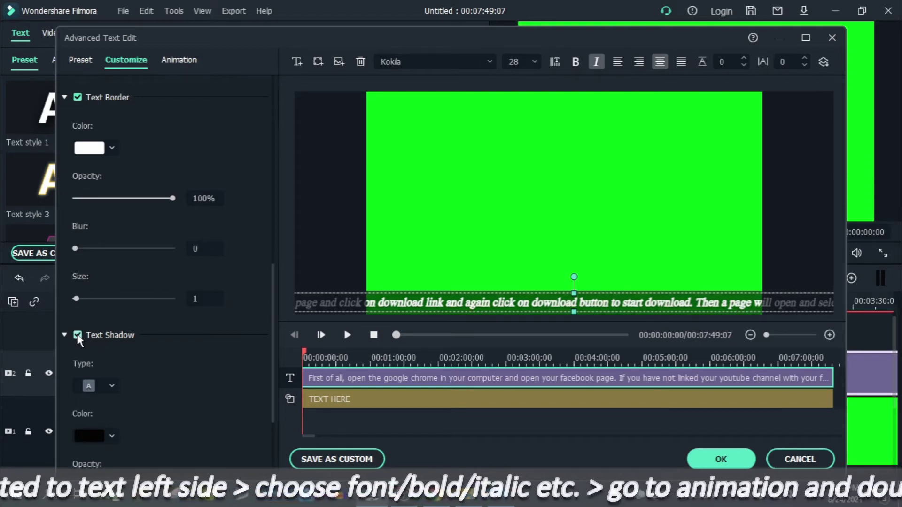
click(78, 335)
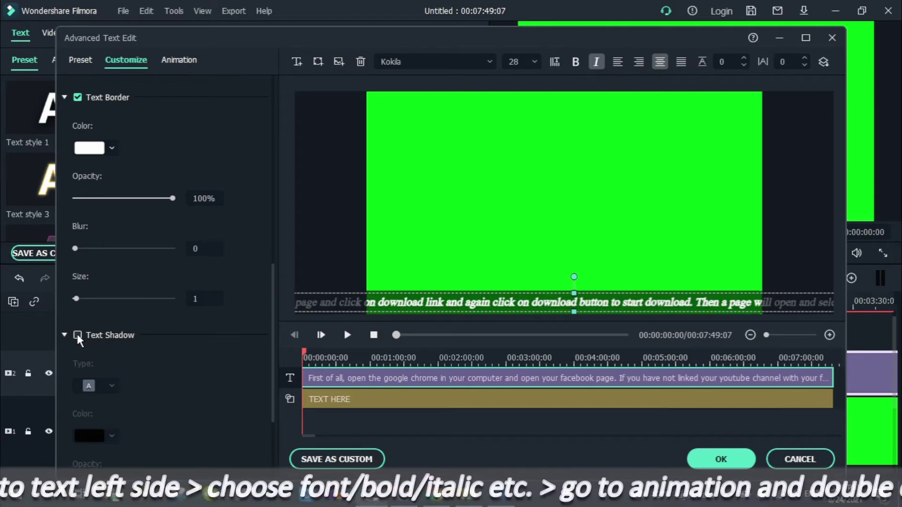
click(77, 335)
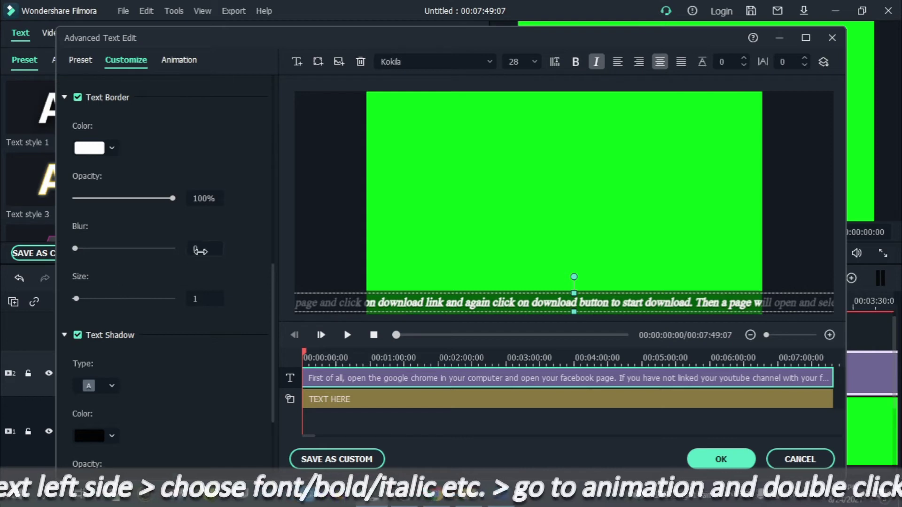
drag(273, 291, 276, 109)
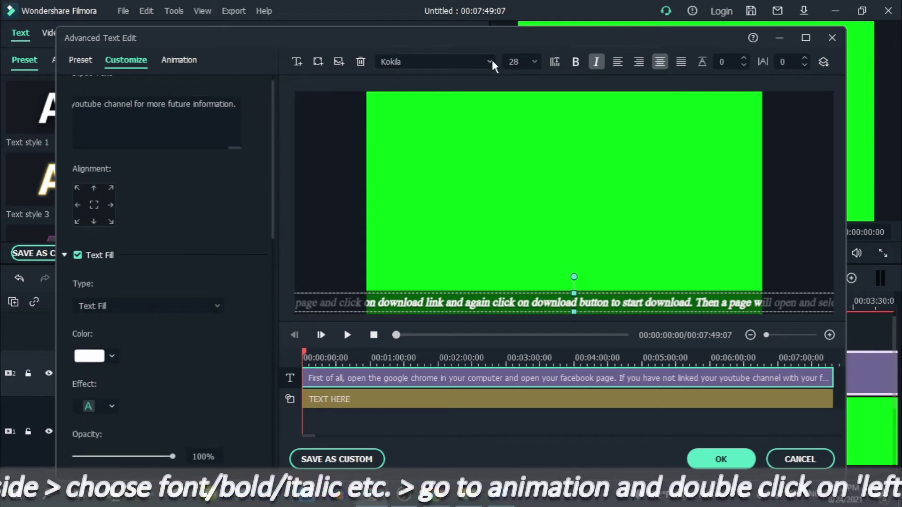
Try the Kirti bold font on the passage.
click(492, 60)
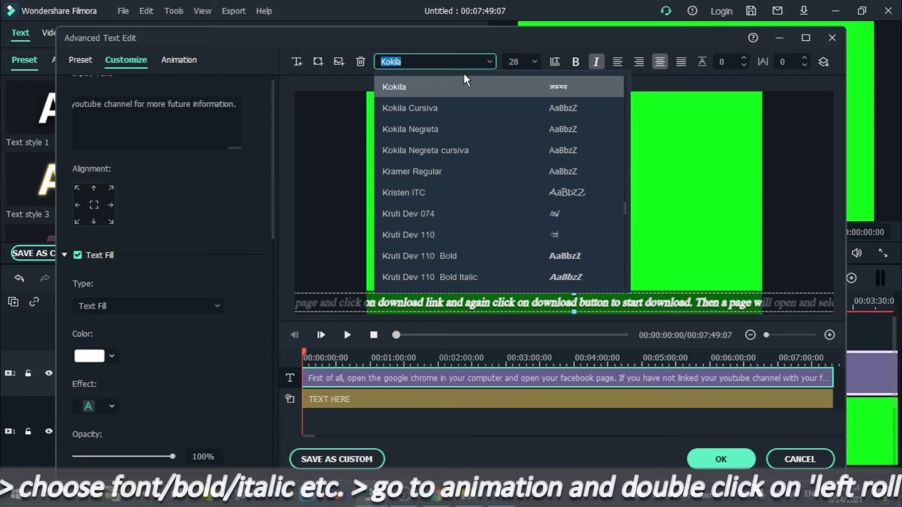
key(Up)
key(Up)
key(Up)
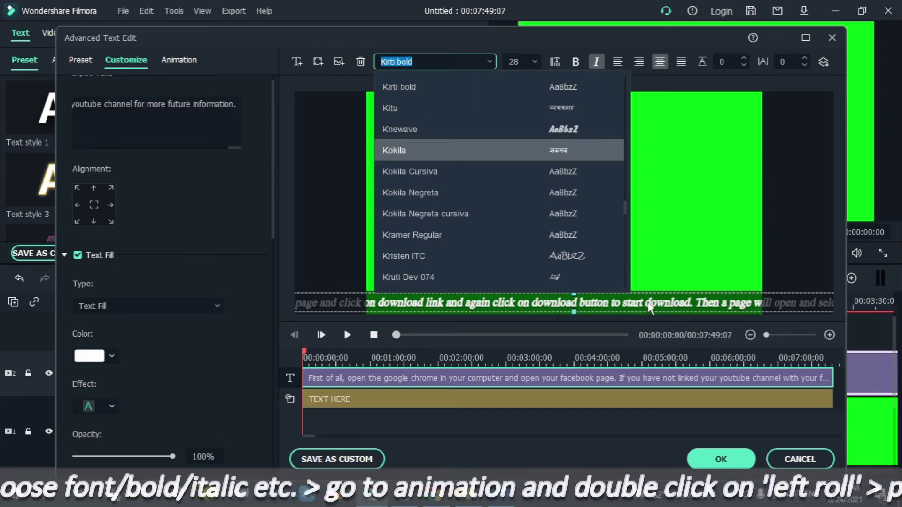
key(Return)
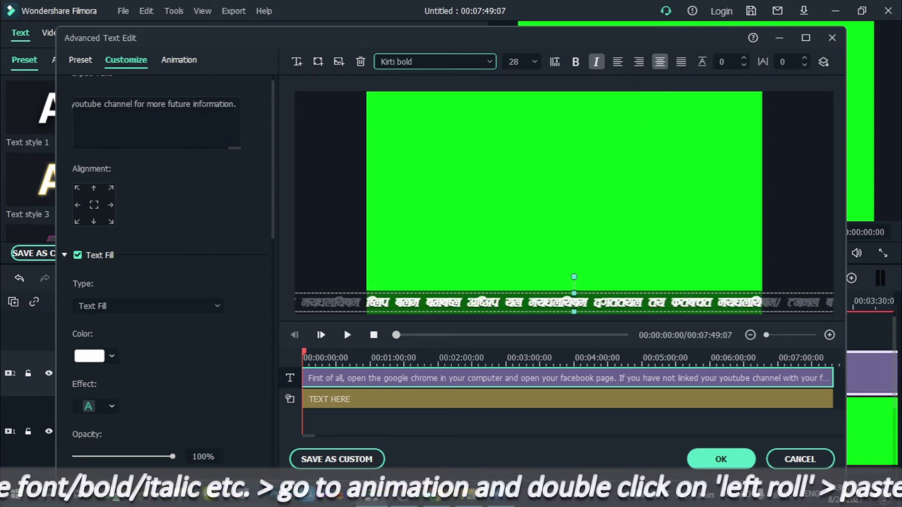
Change the font of the whole passage to Calibri.
click(204, 112)
key(ctrl+a)
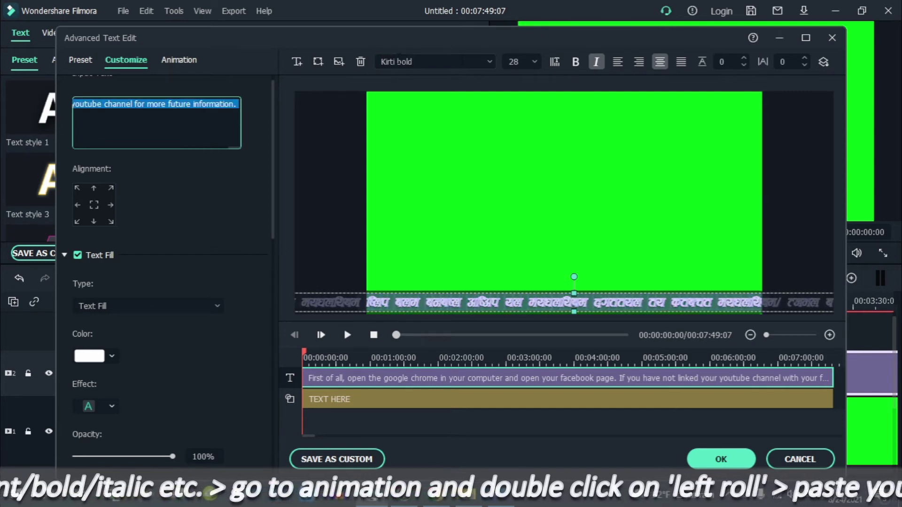
click(490, 59)
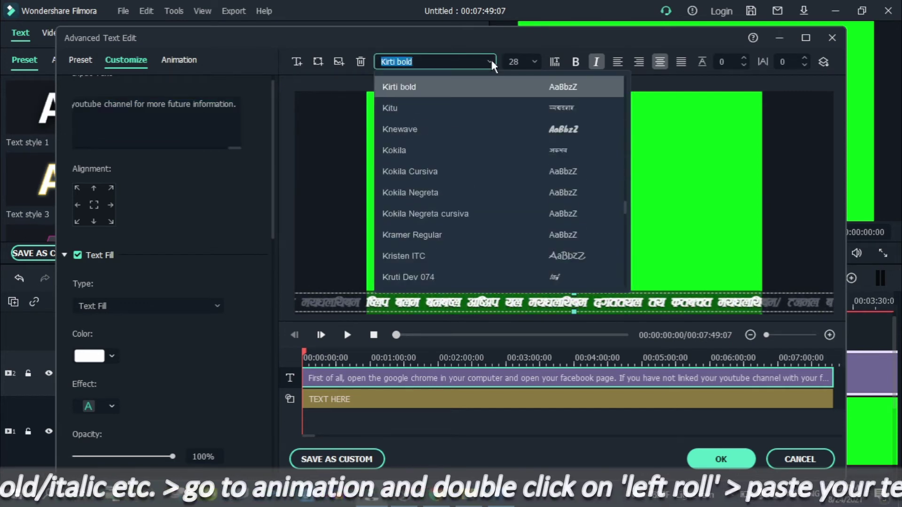
key(Up)
click(491, 60)
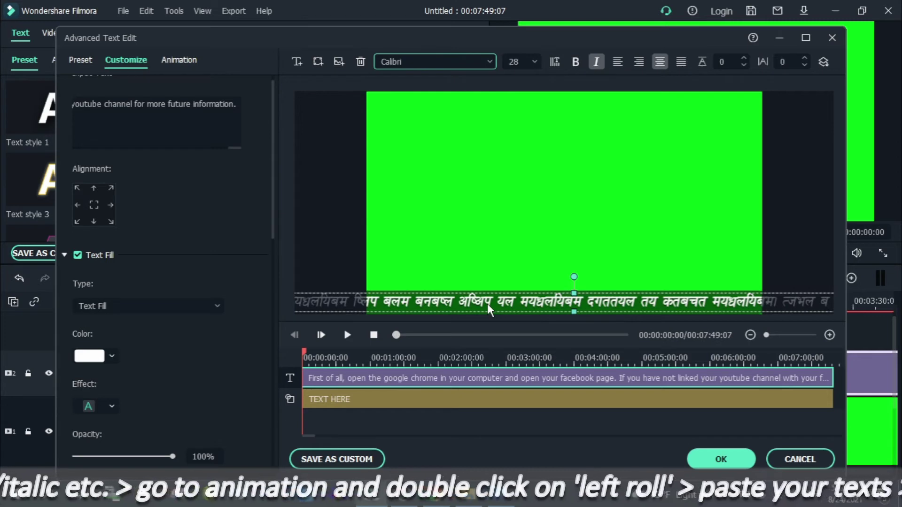
click(487, 304)
click(167, 104)
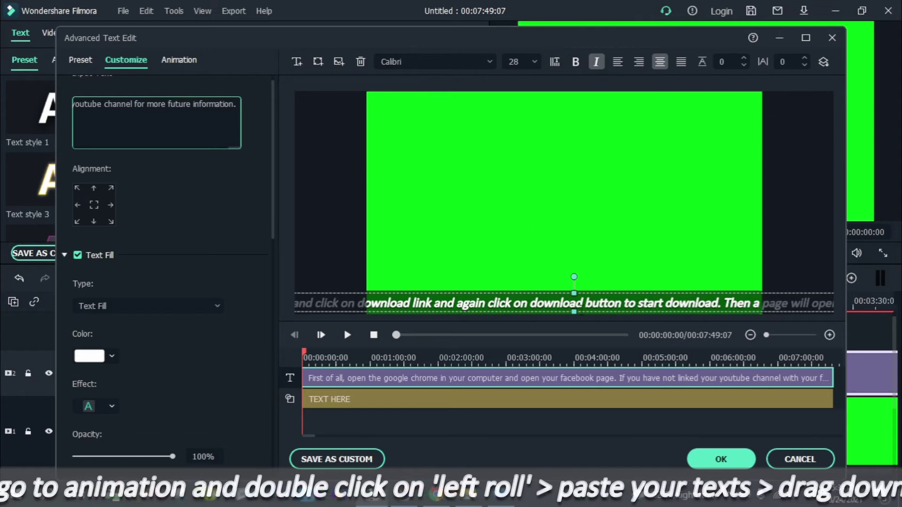
Enlarge the text line to size 36 and fit it to the height of the bottom bar.
drag(575, 295, 575, 294)
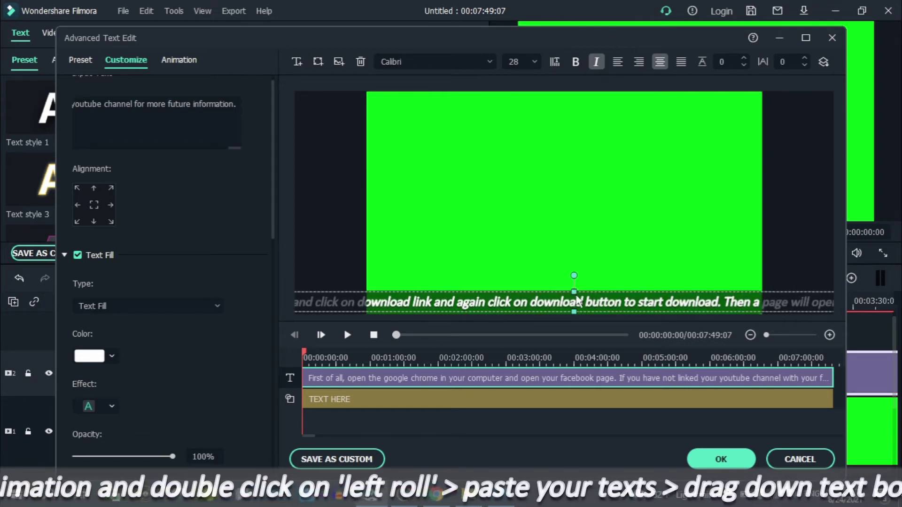
click(426, 307)
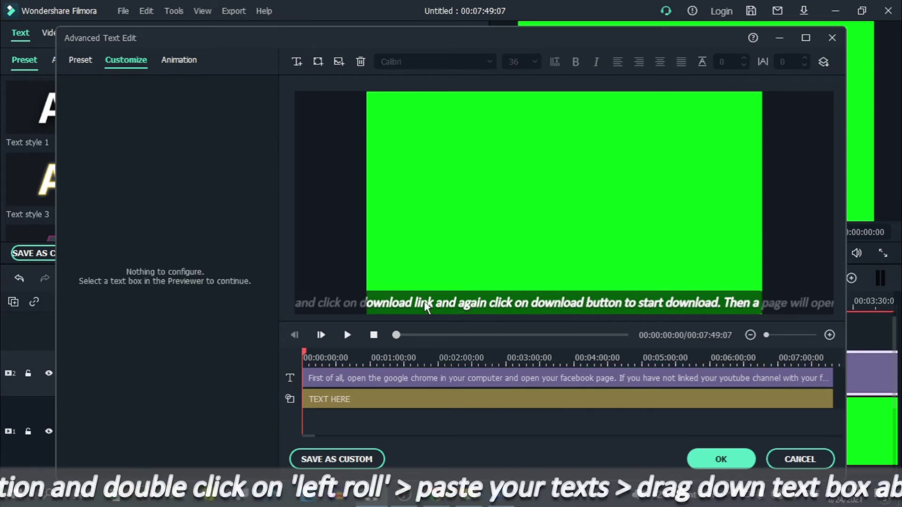
click(400, 300)
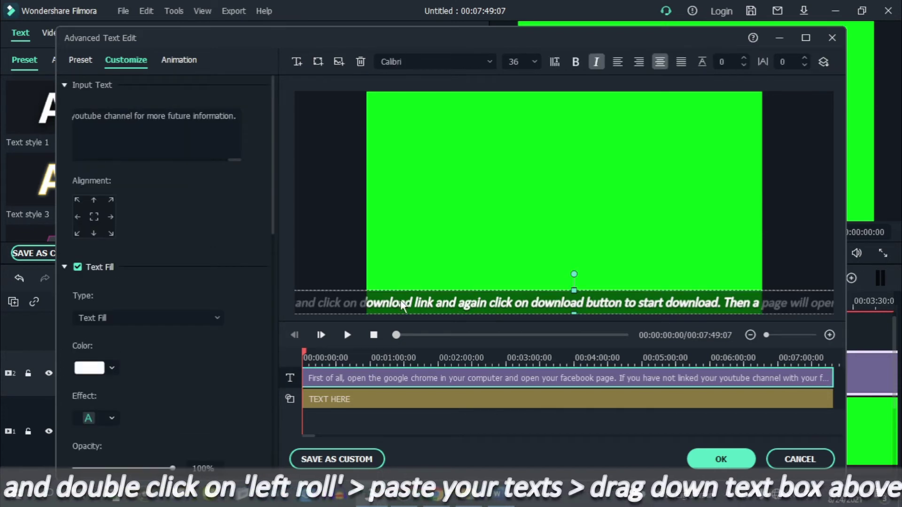
Apply the Left Roll animation to the text line and play the title preview.
click(185, 63)
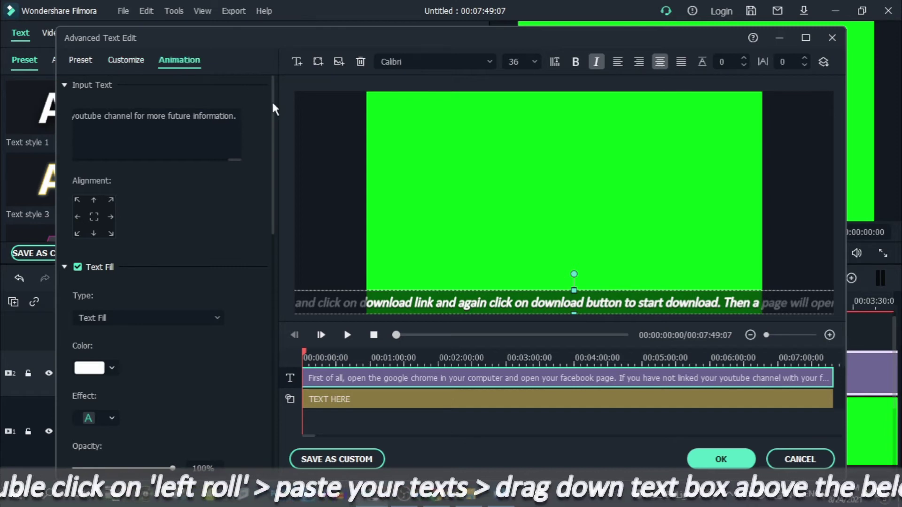
scroll(275, 132, down, 5)
scroll(275, 141, down, 3)
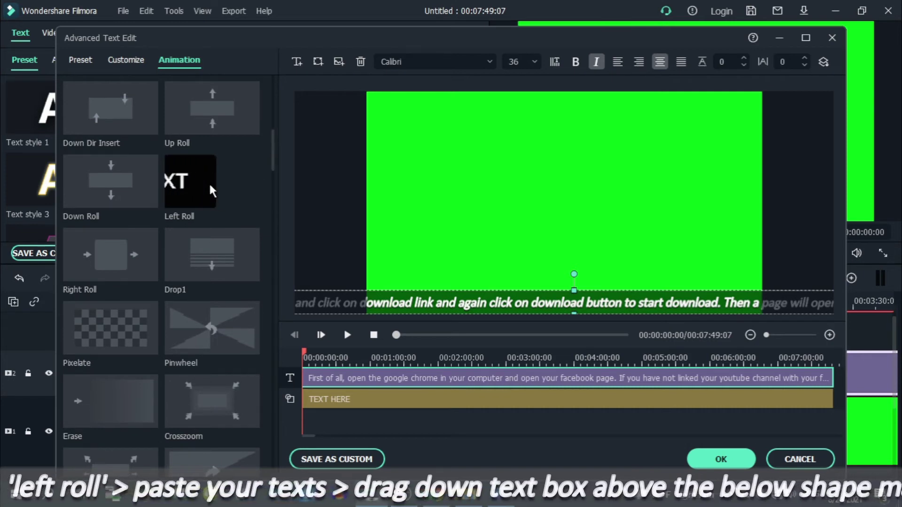
click(211, 187)
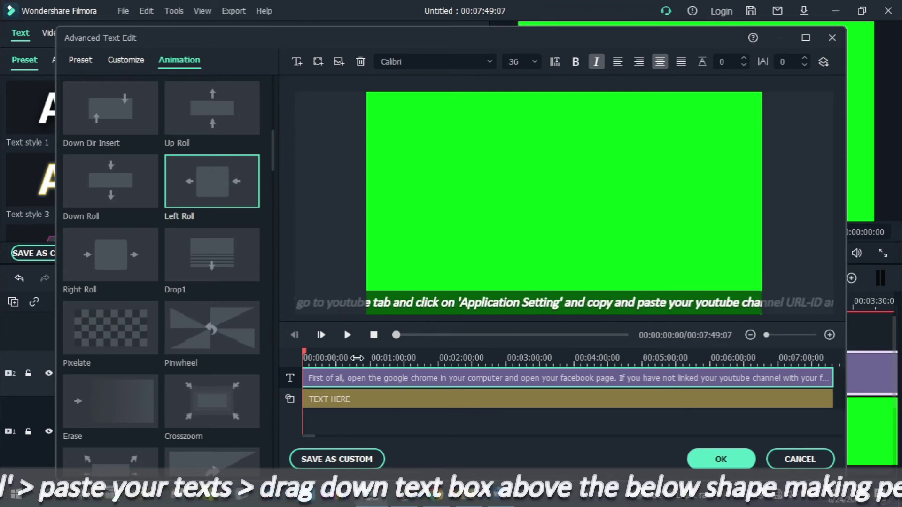
click(347, 335)
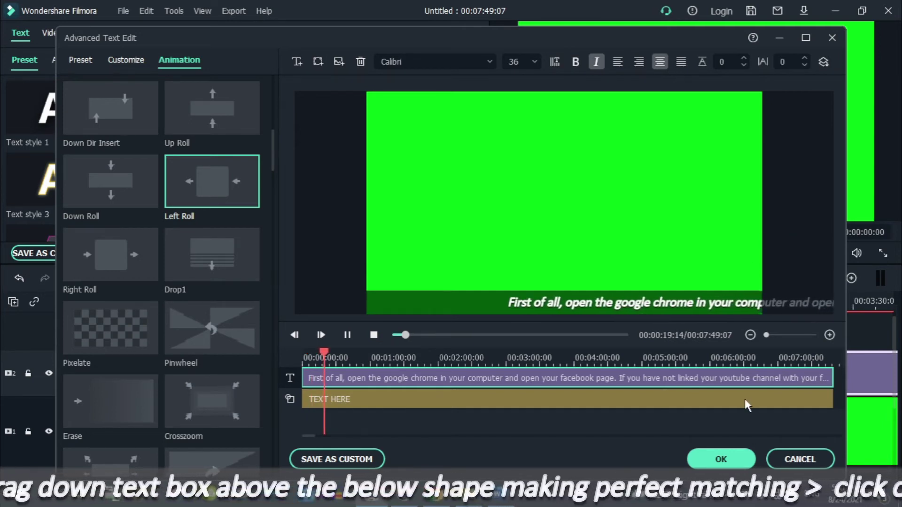
Accept the advanced text edits of the title and close the clip settings.
click(721, 460)
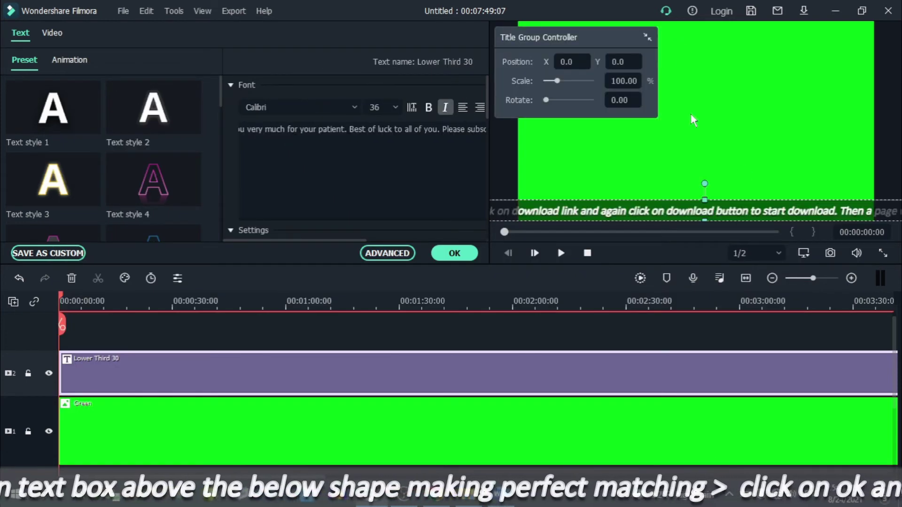
click(602, 162)
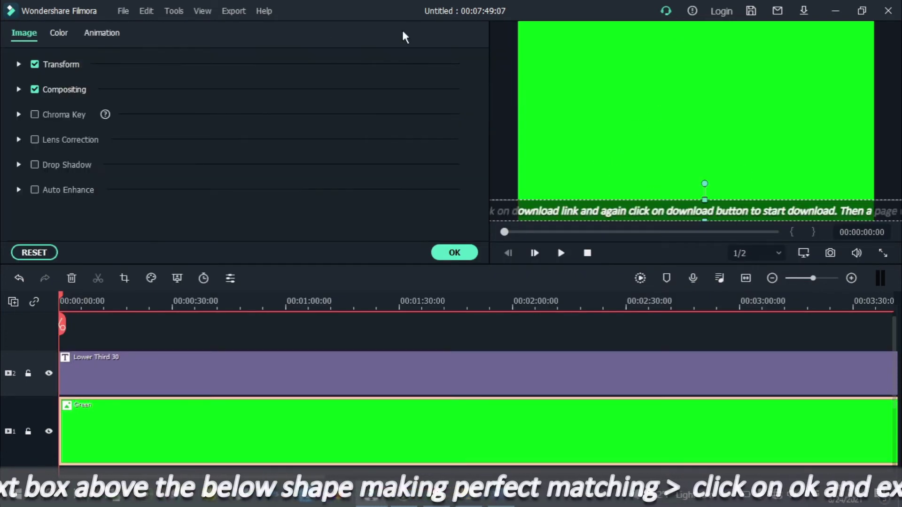
click(460, 253)
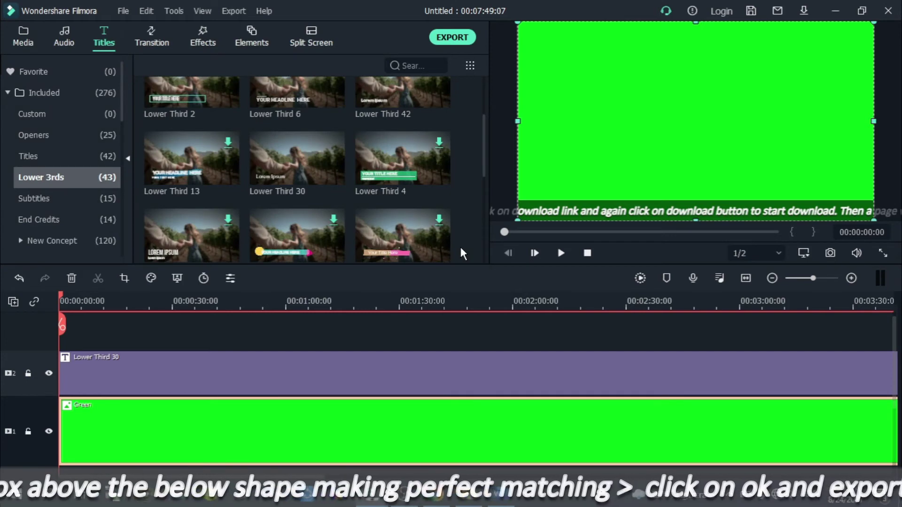
Start a local MP4 export of the project and name the file My Video 1.
click(21, 31)
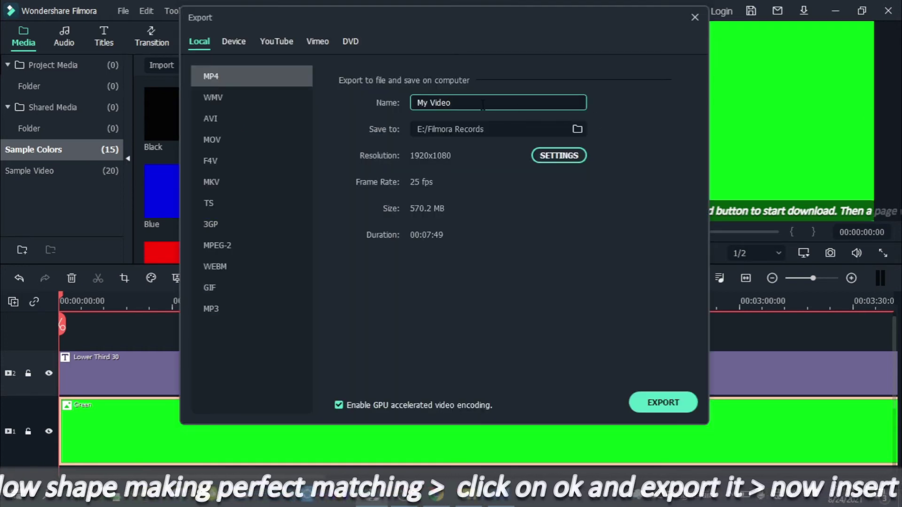
triple_click(483, 104)
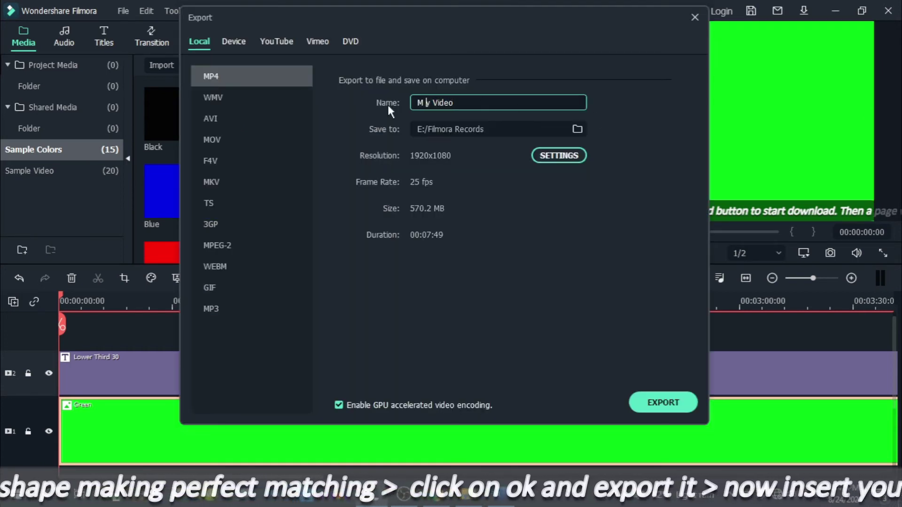
key(End)
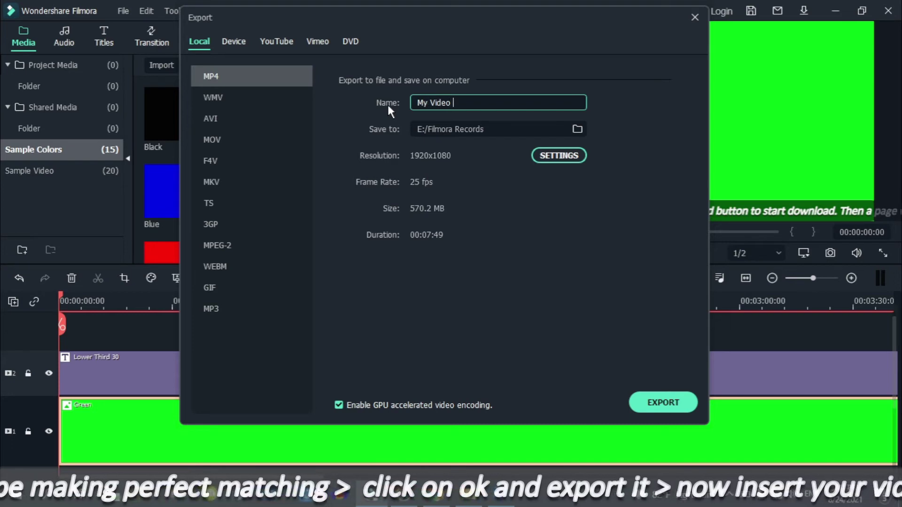
text(1)
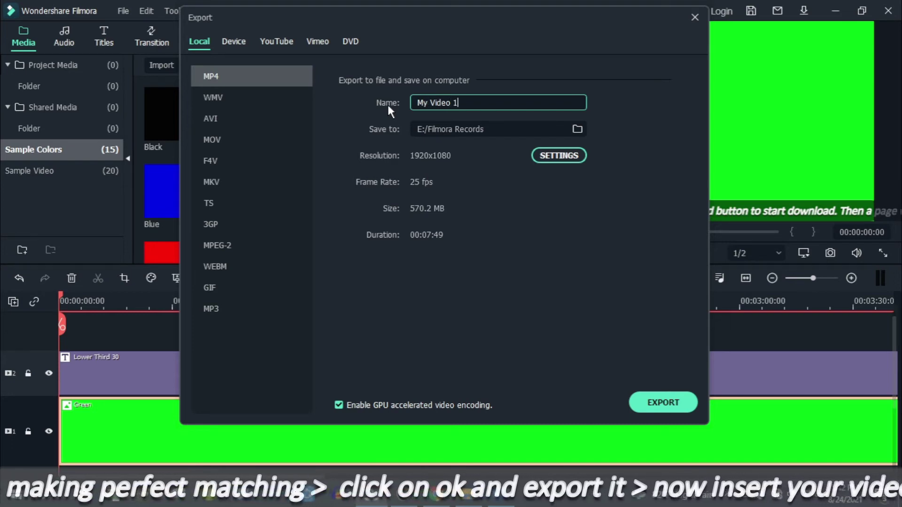
Set the export frame rate to 30 fps and export the green-screen text video.
click(555, 157)
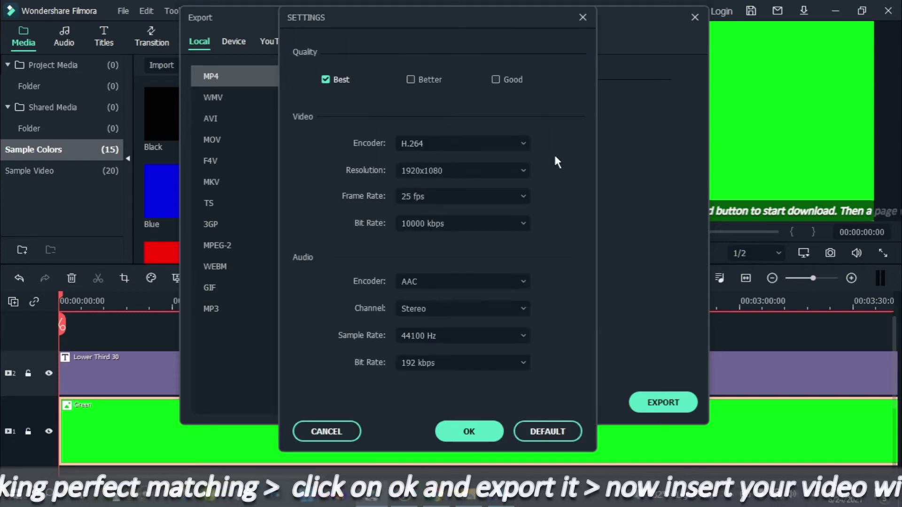
click(438, 199)
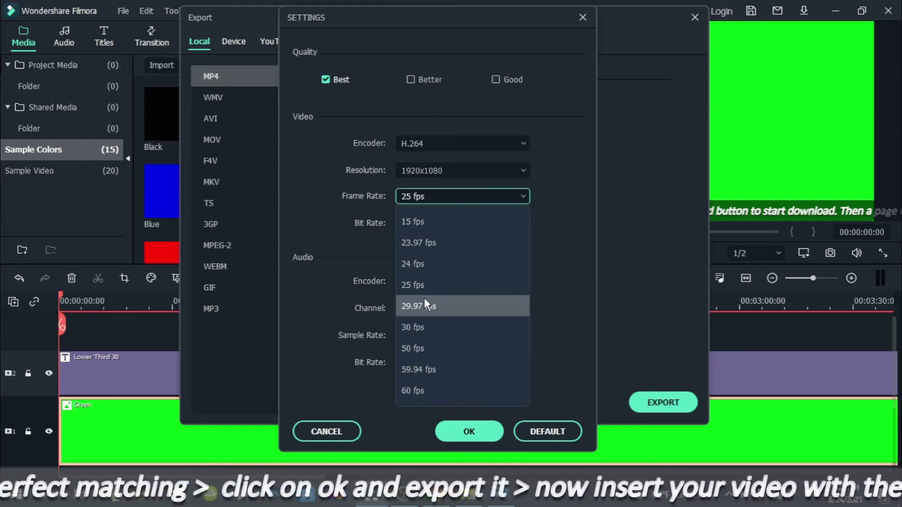
click(418, 325)
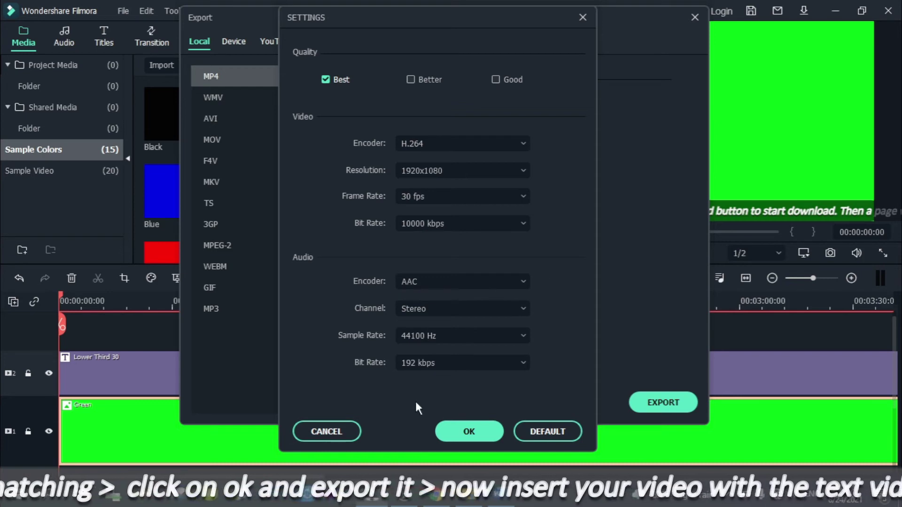
click(461, 434)
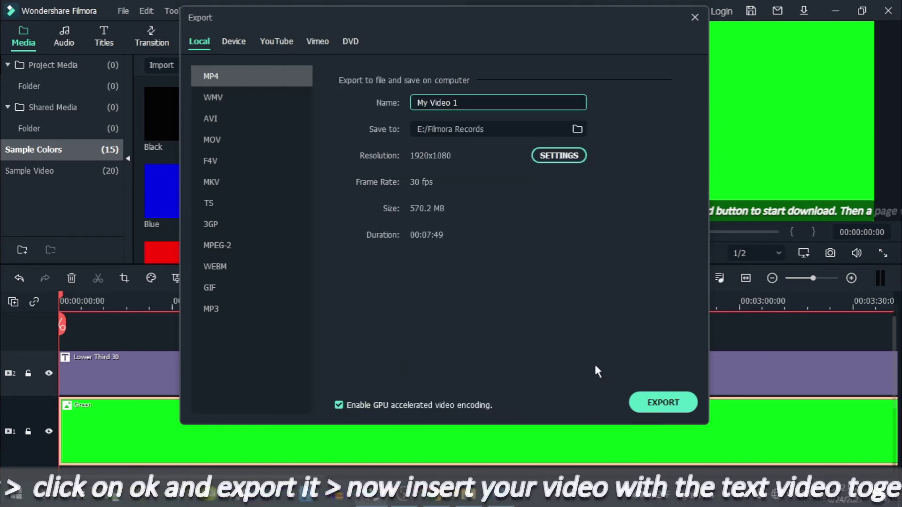
click(657, 405)
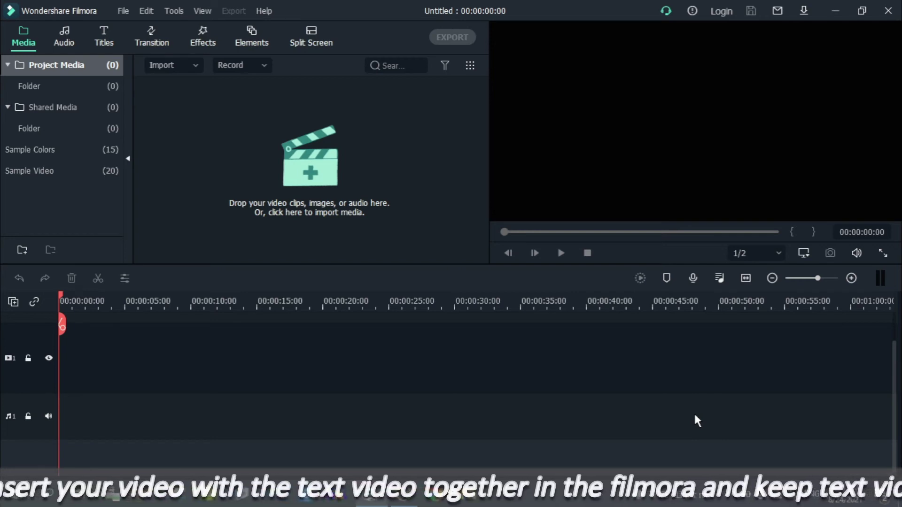
Import My Video 1 and How to link youtube videos in facebook from the Filmora Records folder into the empty project.
click(318, 169)
click(316, 168)
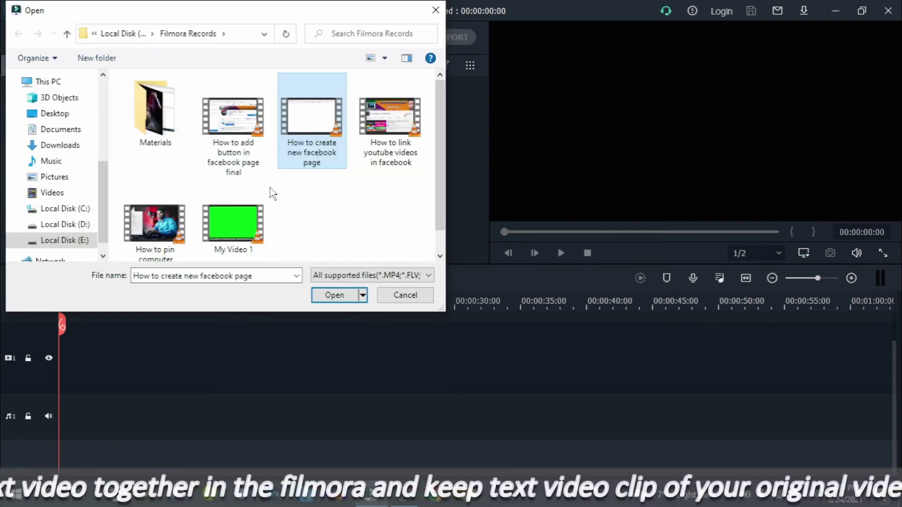
double_click(234, 226)
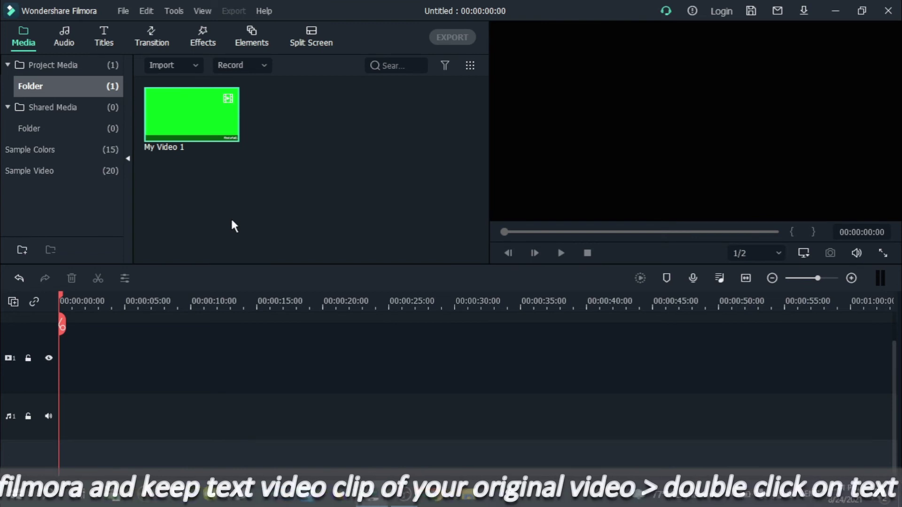
double_click(296, 164)
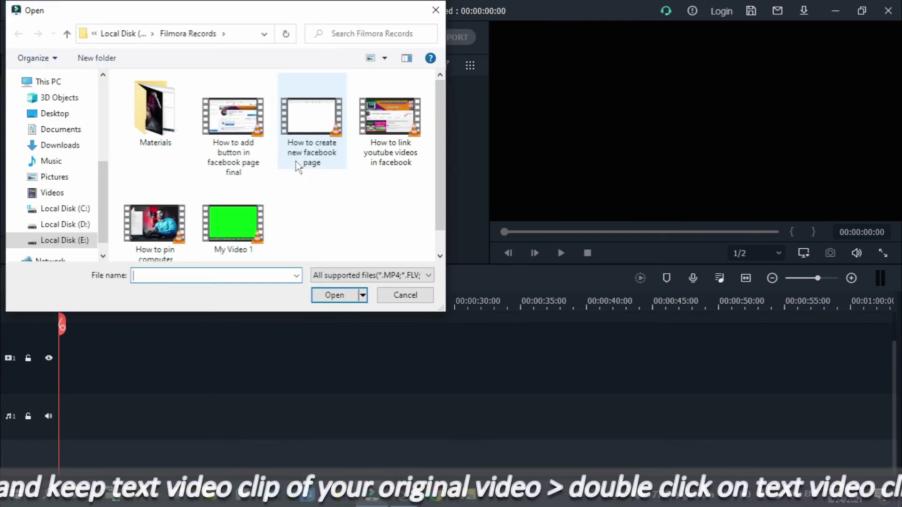
double_click(394, 126)
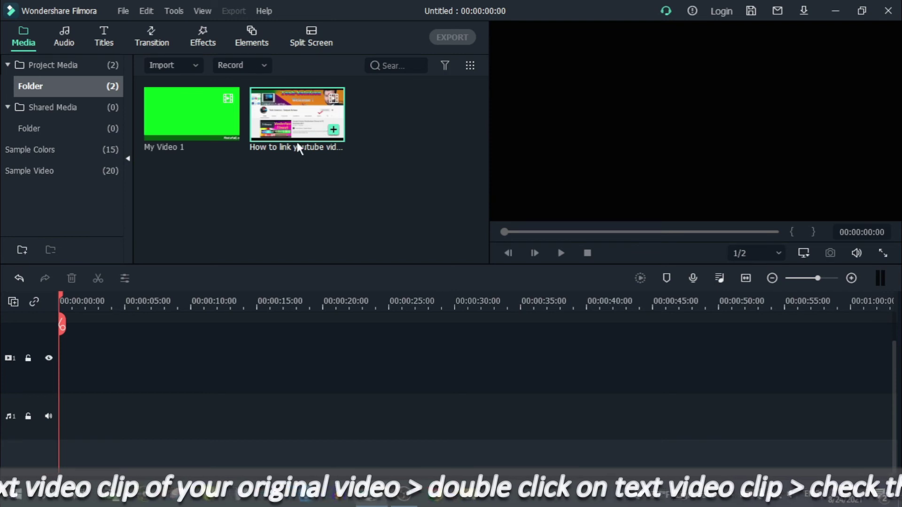
Add the How to link youtube videos in facebook clip to the timeline, keeping the project settings of 1920 x 1080 25fps.
mouse_move(322, 123)
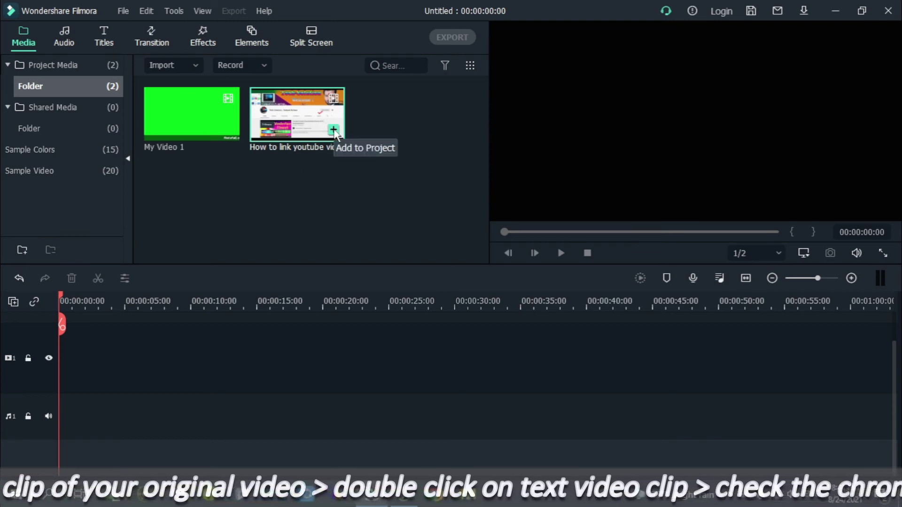
click(333, 131)
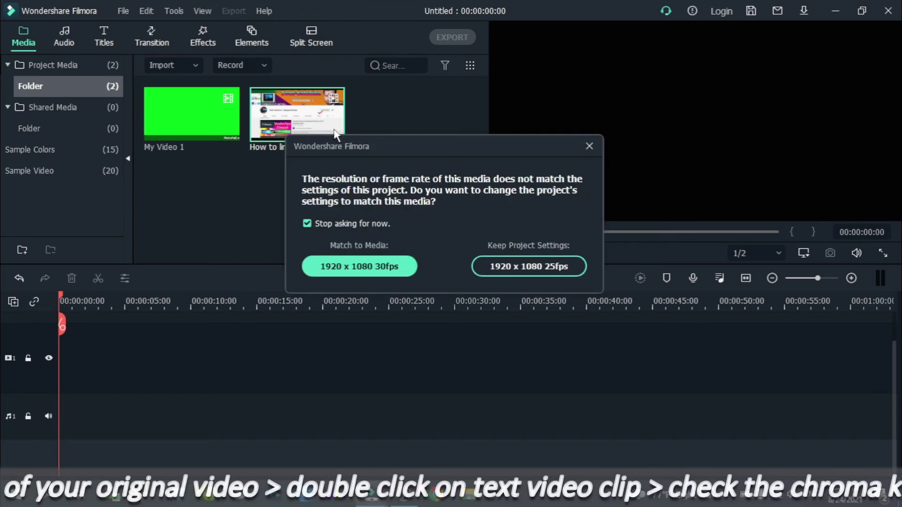
click(499, 268)
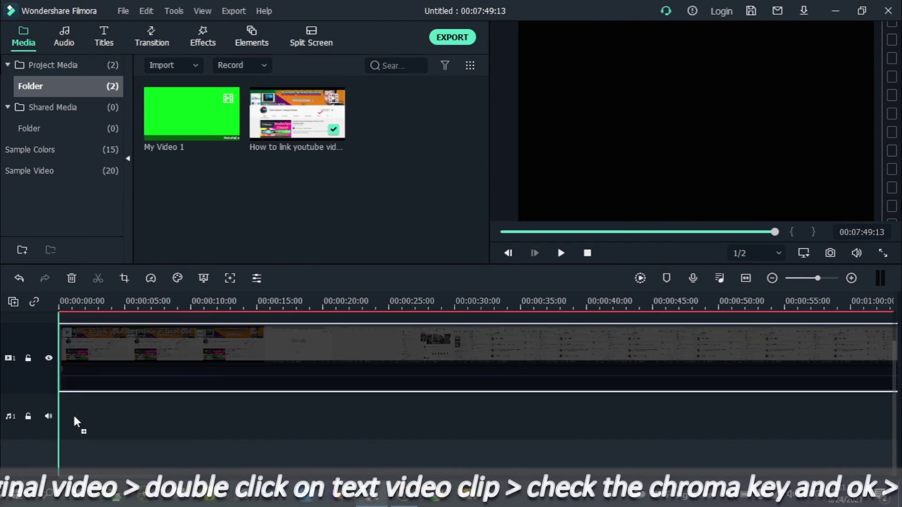
Add a second video track and place My Video 1 at its start, above the original video.
right_click(37, 376)
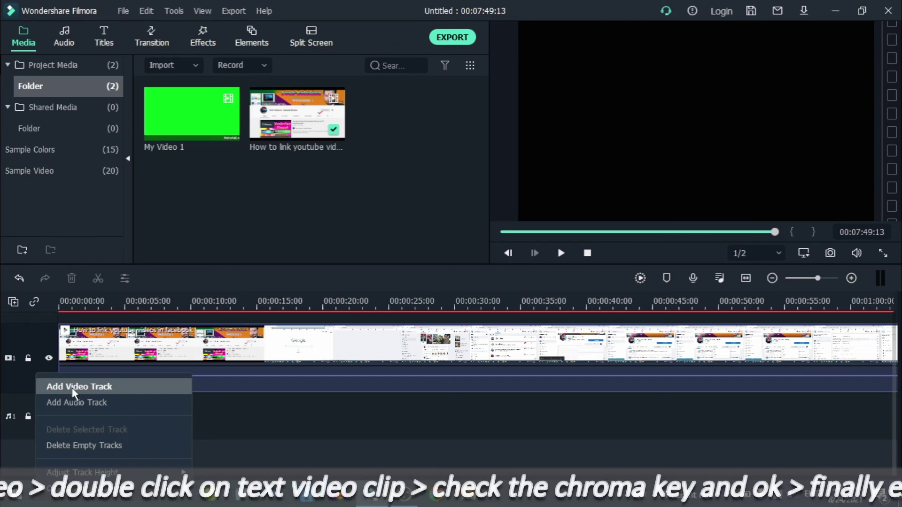
click(73, 387)
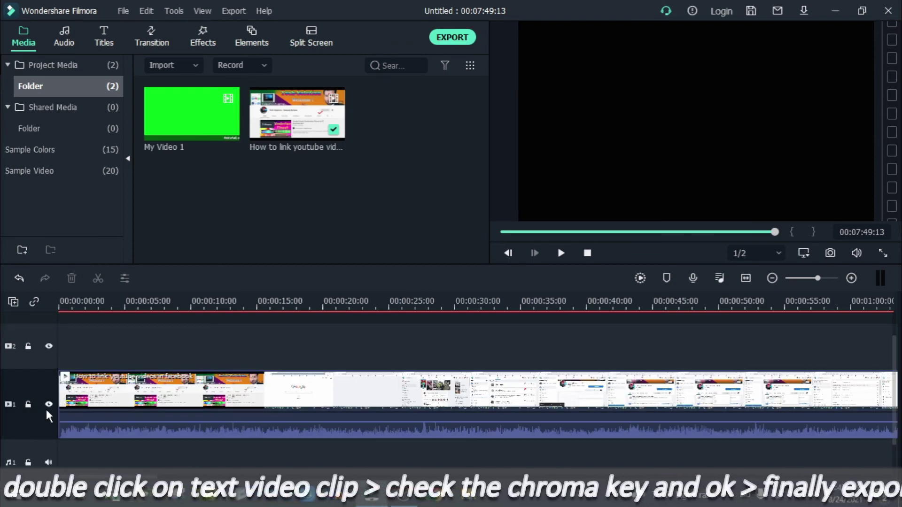
mouse_move(227, 136)
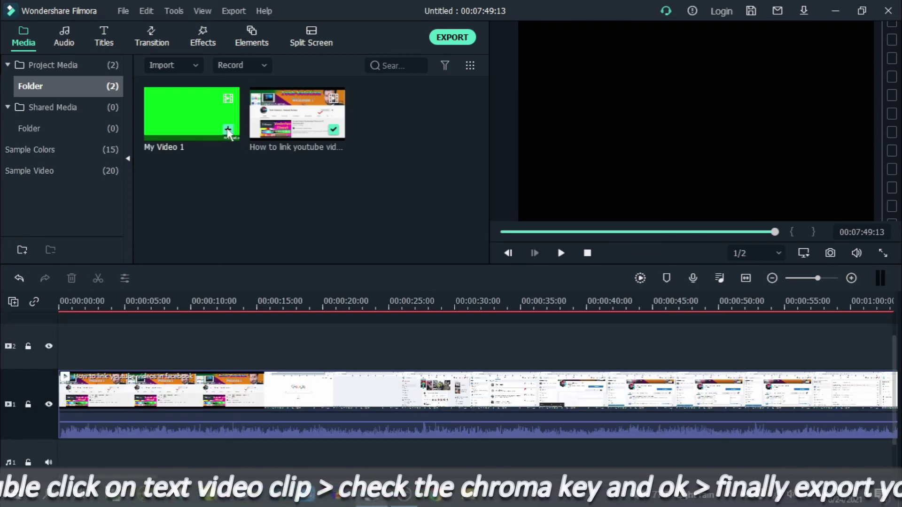
drag(207, 125, 61, 360)
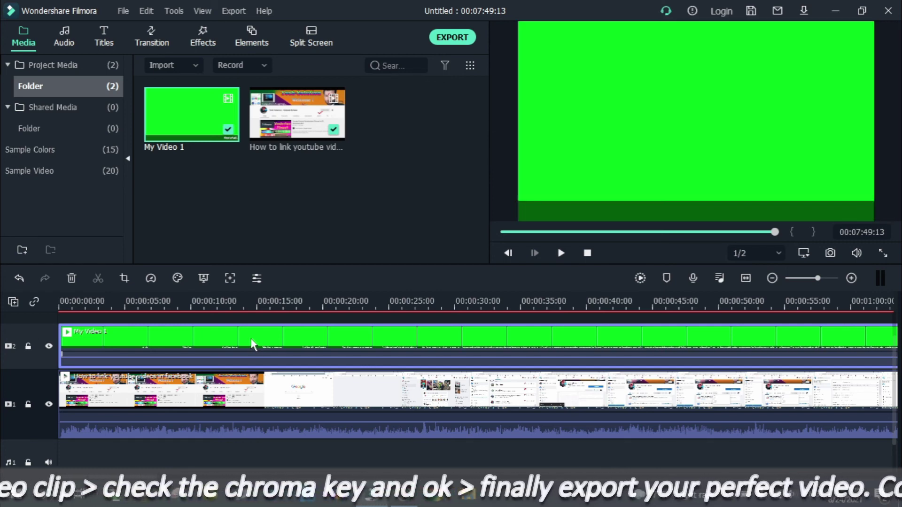
Enable Chroma Key on the My Video 1 clip to remove its green background and play the result from the start.
double_click(254, 345)
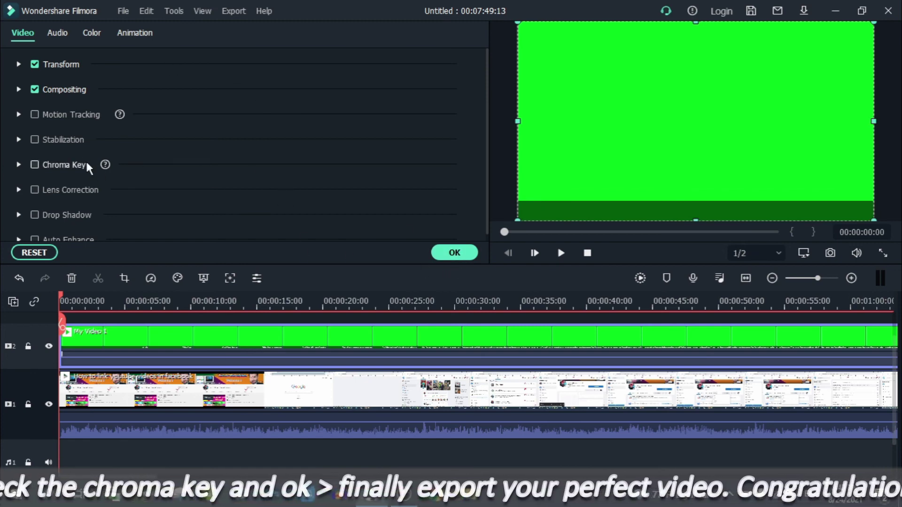
click(34, 165)
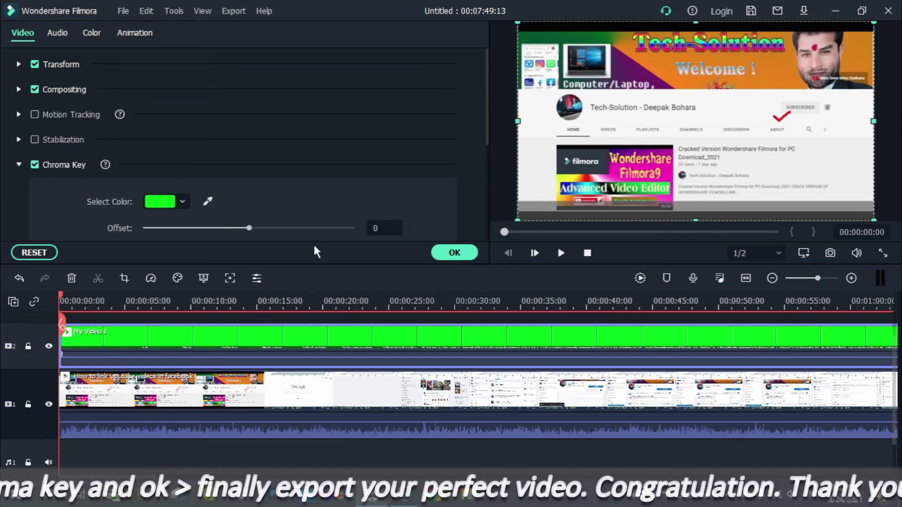
click(453, 253)
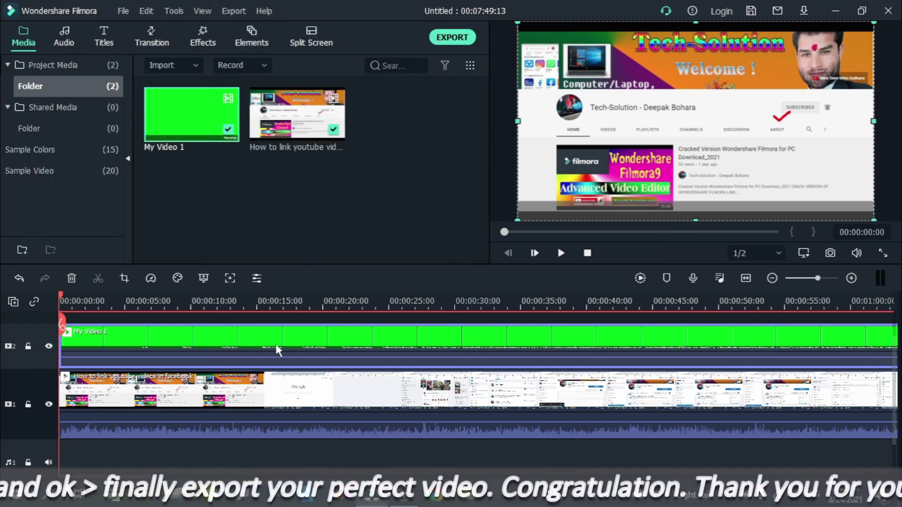
click(62, 299)
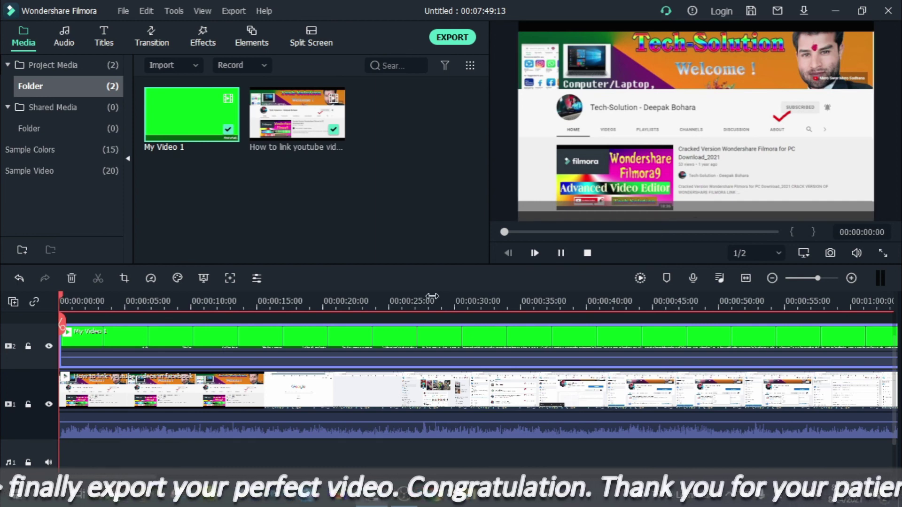
key(space)
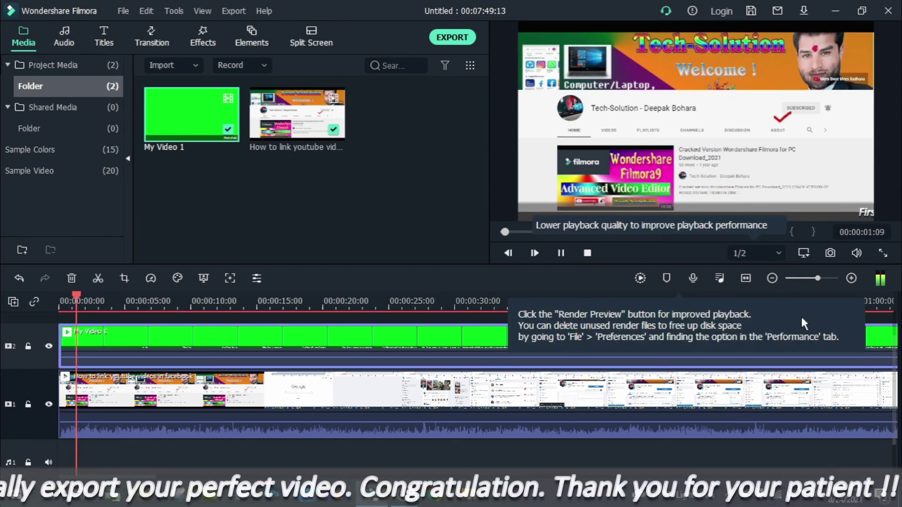